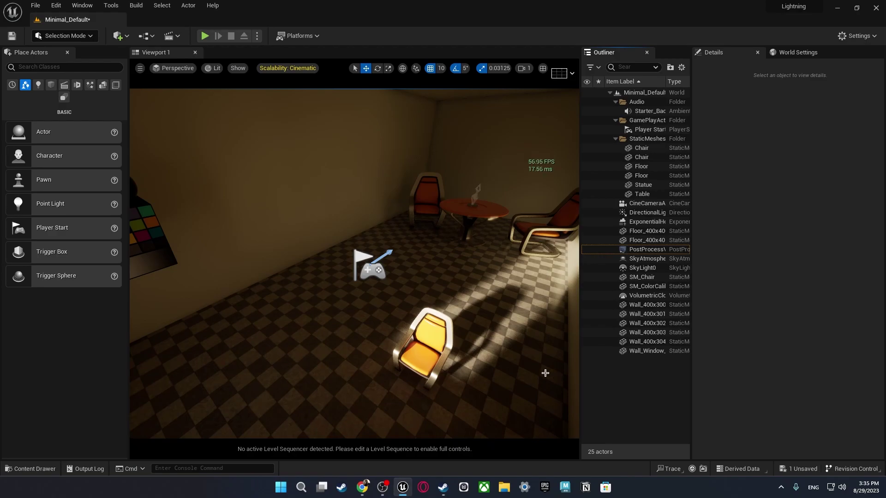
# Step: Select the PostProcessVolume and tick its Global Illumination Method override
pyautogui.moveTo(415, 336); pyautogui.dragTo(397, 323, button='right')
pyautogui.moveTo(245, 202); pyautogui.dragTo(245, 202, button='right')
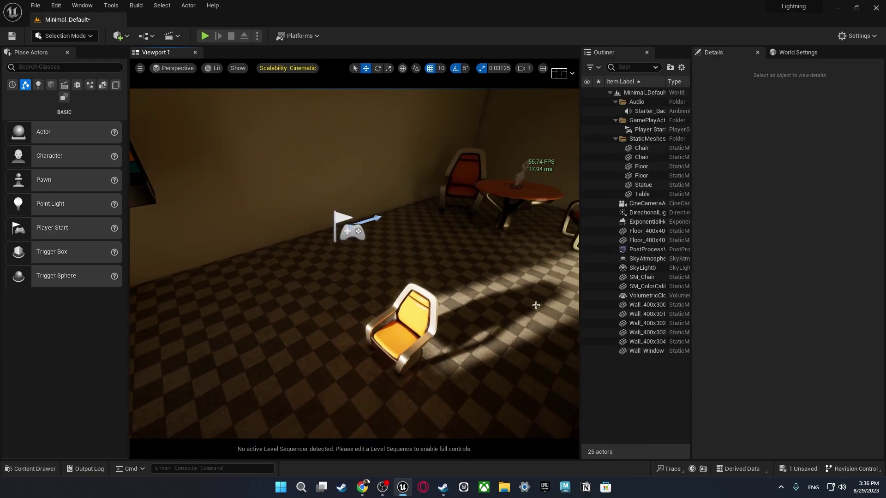
pyautogui.moveTo(425, 370); pyautogui.dragTo(425, 369, button='right')
pyautogui.click(634, 251)
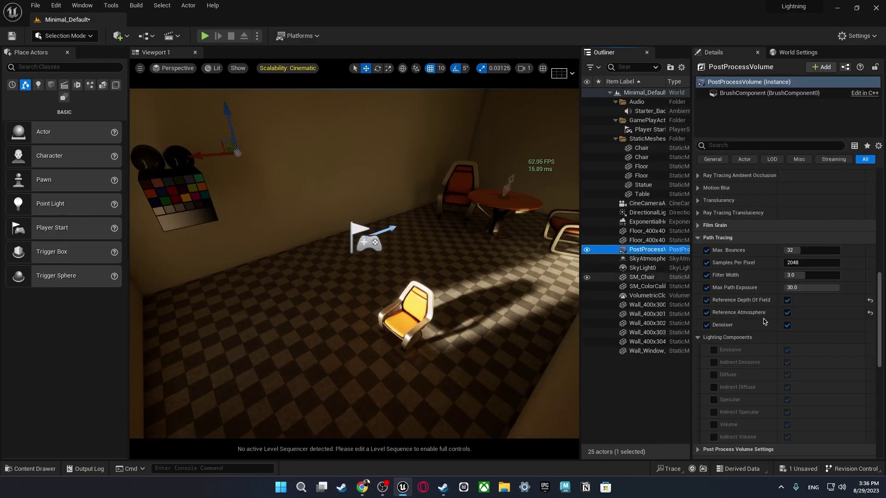
pyautogui.scroll(2, 789, 314)
pyautogui.scroll(2, 770, 326)
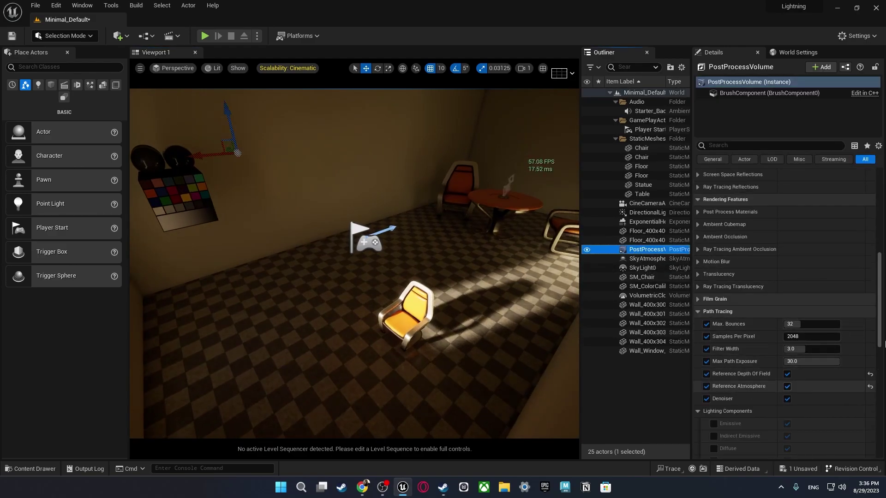
pyautogui.scroll(6, 772, 360)
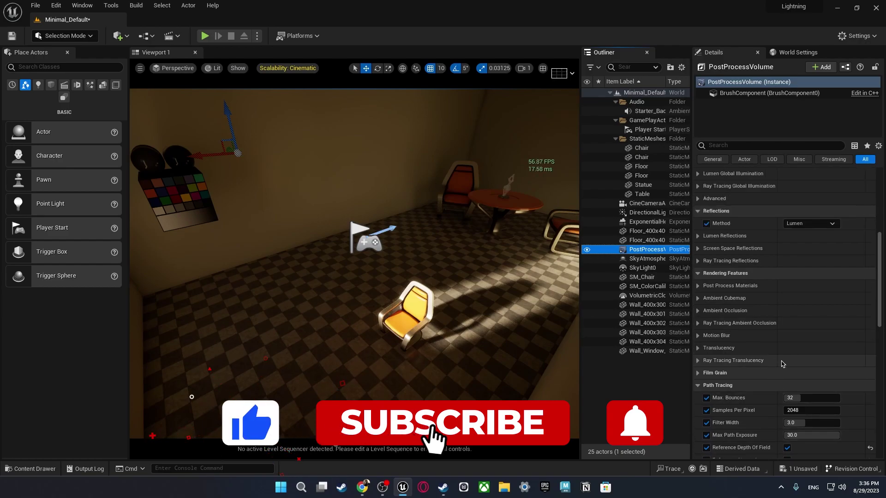
pyautogui.click(706, 235)
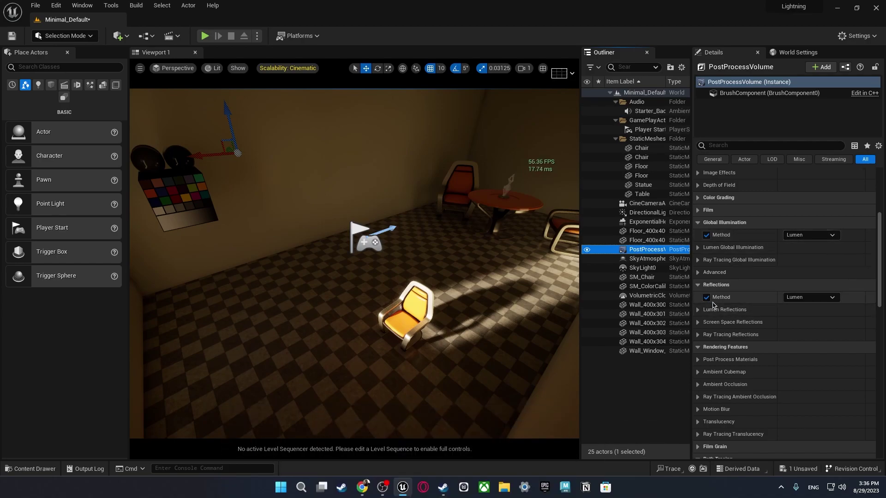
pyautogui.moveTo(465, 328)
pyautogui.mouseDown()
pyautogui.moveTo(465, 342)
pyautogui.moveTo(465, 328)
pyautogui.mouseUp()
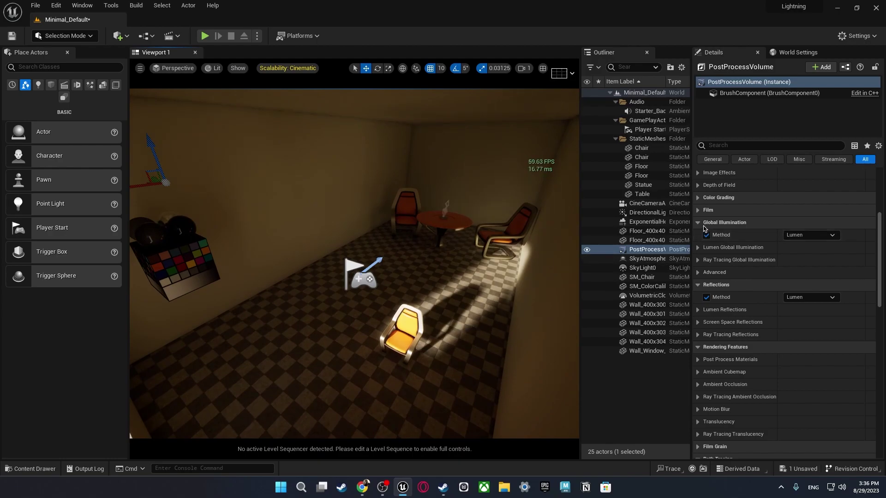
# Step: Set Global Illumination Method and Reflections Method both to None, then deselect the volume
pyautogui.click(810, 237)
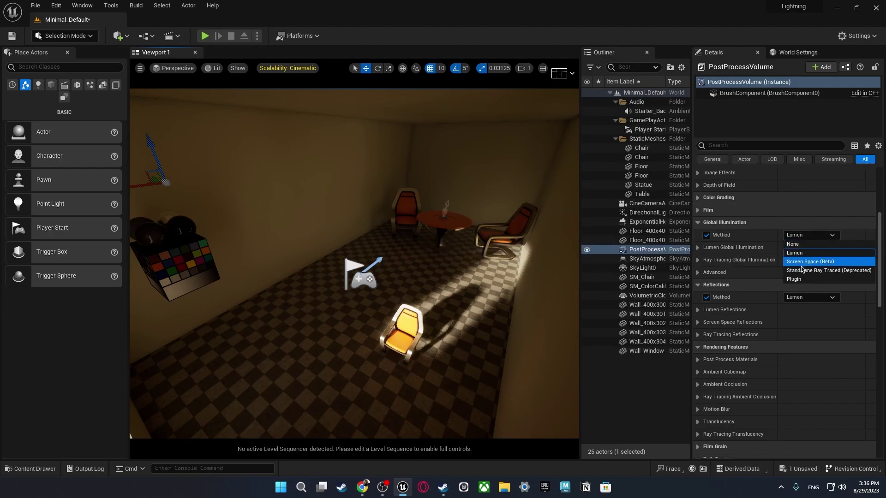
pyautogui.click(793, 244)
pyautogui.moveTo(530, 302); pyautogui.dragTo(568, 281, button='right')
pyautogui.click(810, 297)
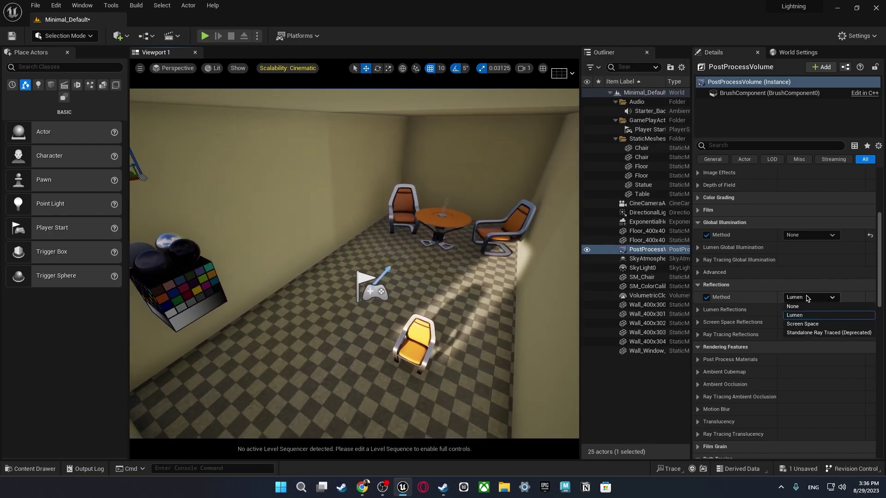
pyautogui.click(798, 305)
pyautogui.click(808, 297)
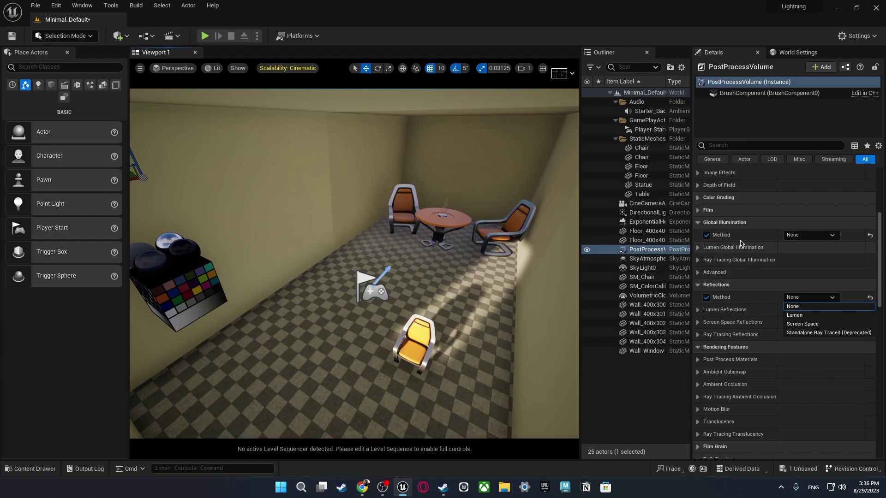
pyautogui.click(646, 396)
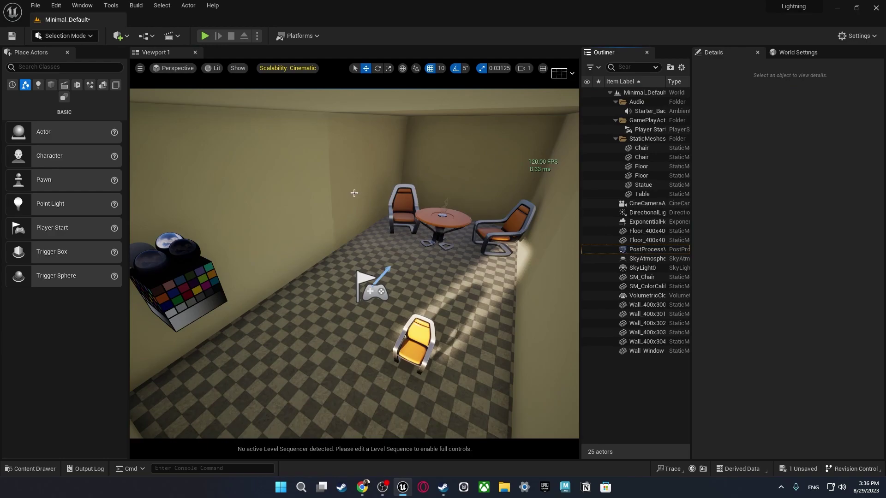
# Step: Select DirectionalLight0 and switch its Mobility to Static
pyautogui.click(647, 212)
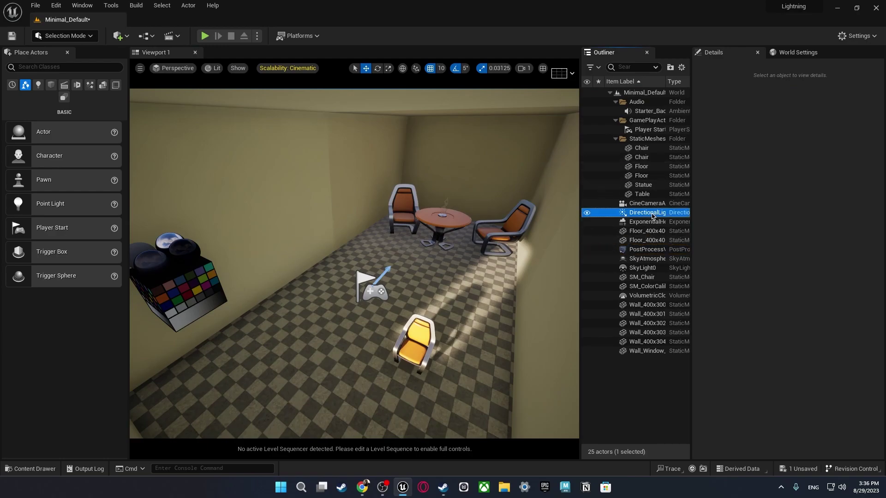
pyautogui.scroll(-3, 798, 273)
pyautogui.scroll(3, 799, 272)
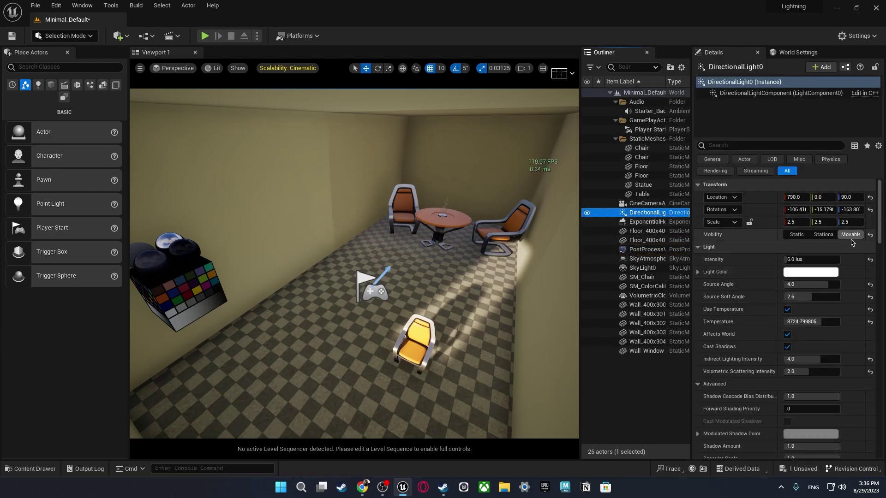
pyautogui.click(796, 234)
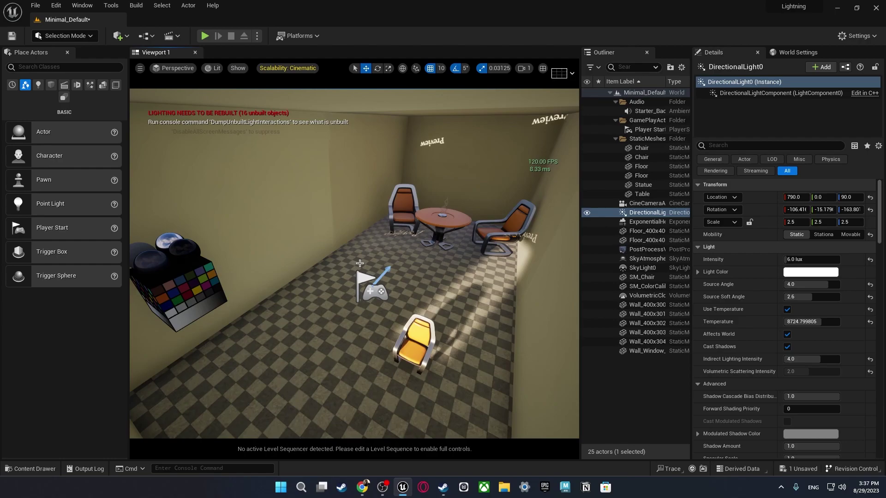
# Step: Move the chair beside the table along X to location -200, then deselect it
pyautogui.moveTo(360, 264); pyautogui.dragTo(358, 261, button='right')
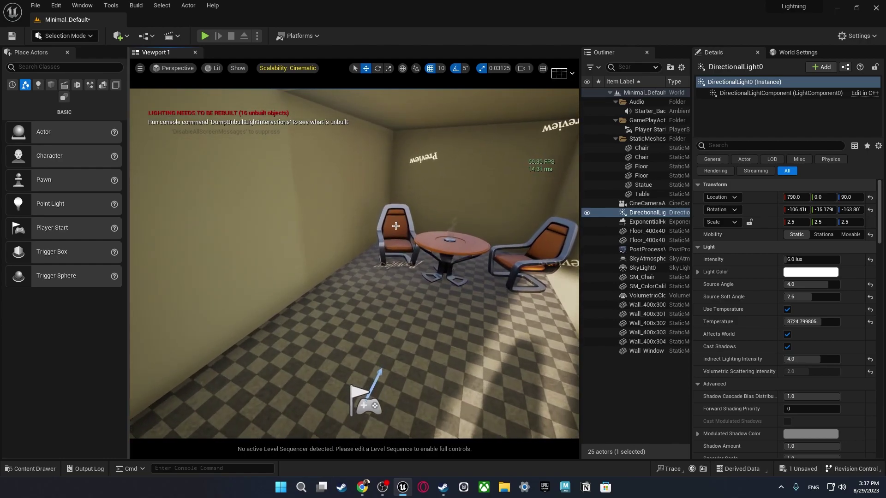
pyautogui.click(394, 235)
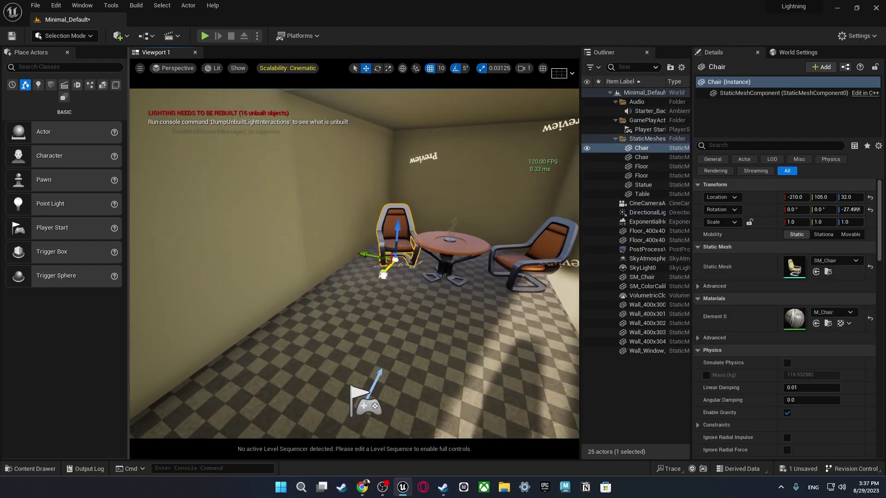
pyautogui.moveTo(383, 276)
pyautogui.mouseDown()
pyautogui.moveTo(373, 285)
pyautogui.moveTo(381, 276)
pyautogui.mouseUp()
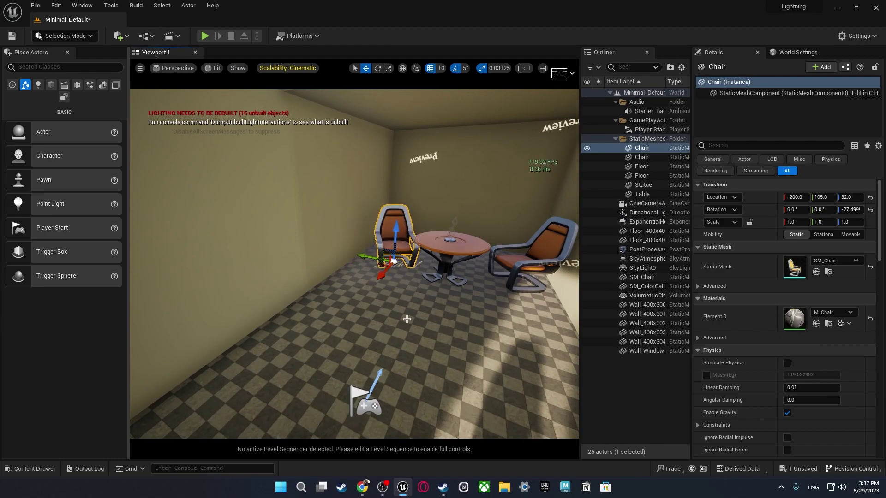
pyautogui.scroll(-5, 407, 319)
pyautogui.moveTo(407, 320); pyautogui.dragTo(356, 326, button='right')
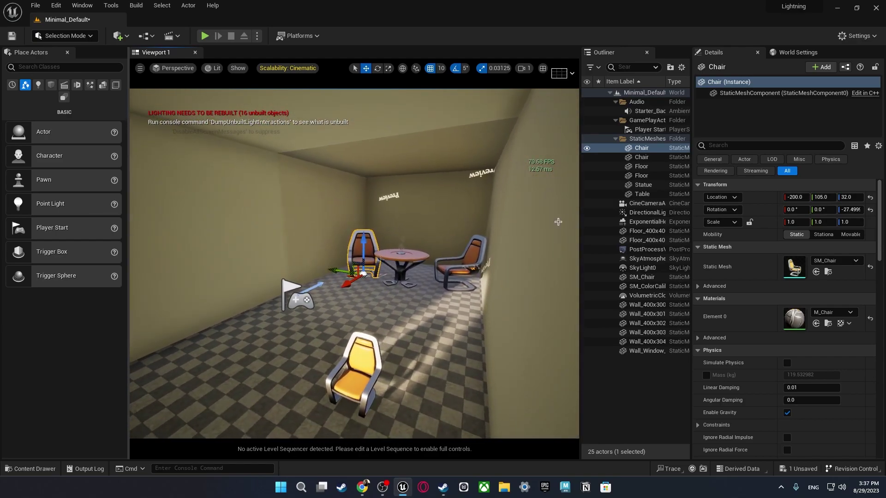
pyautogui.click(633, 384)
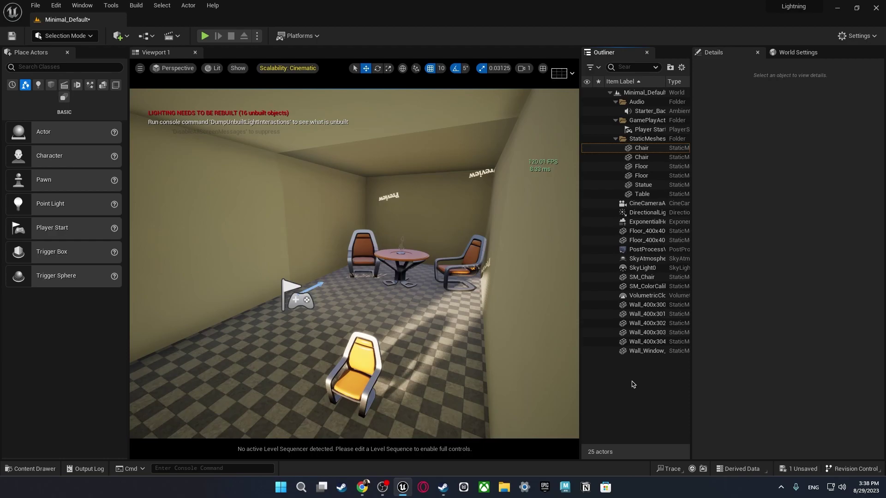
# Step: Set the PostProcessVolume's Global Illumination and Reflections methods back to Lumen
pyautogui.click(645, 250)
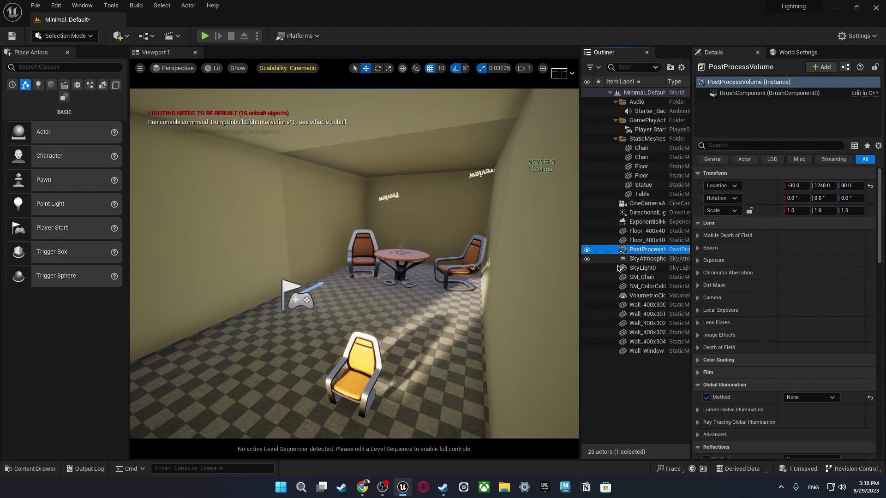
pyautogui.scroll(-5, 756, 293)
pyautogui.scroll(-1, 756, 294)
pyautogui.click(810, 309)
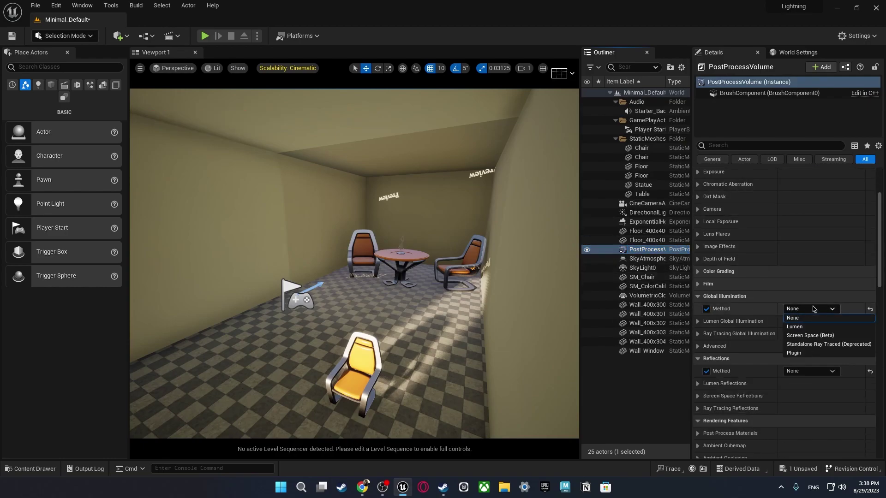
pyautogui.click(802, 327)
pyautogui.click(812, 371)
pyautogui.click(803, 390)
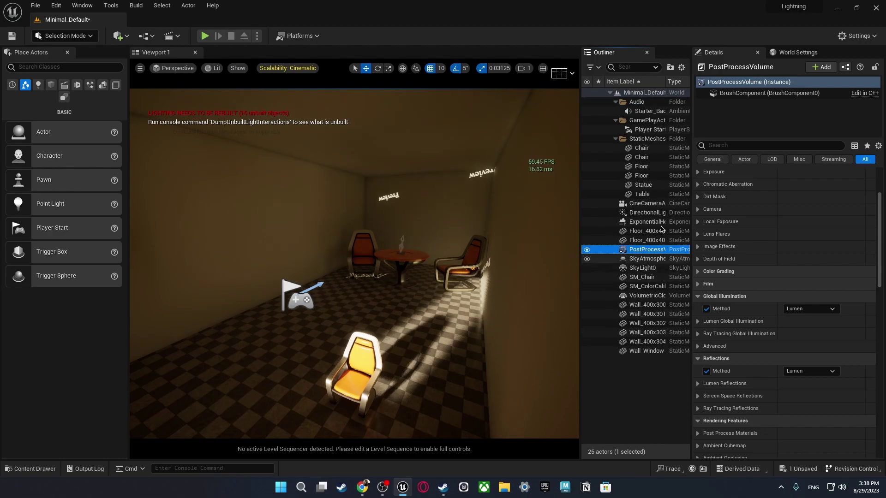
# Step: Set DirectionalLight0's Mobility back to Movable
pyautogui.click(646, 213)
pyautogui.scroll(3, 773, 228)
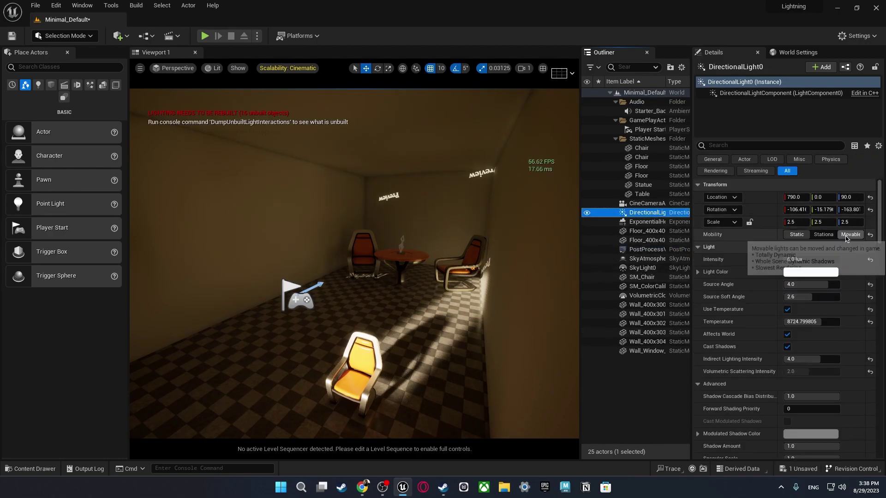
pyautogui.click(667, 388)
pyautogui.moveTo(476, 358); pyautogui.dragTo(495, 351, button='right')
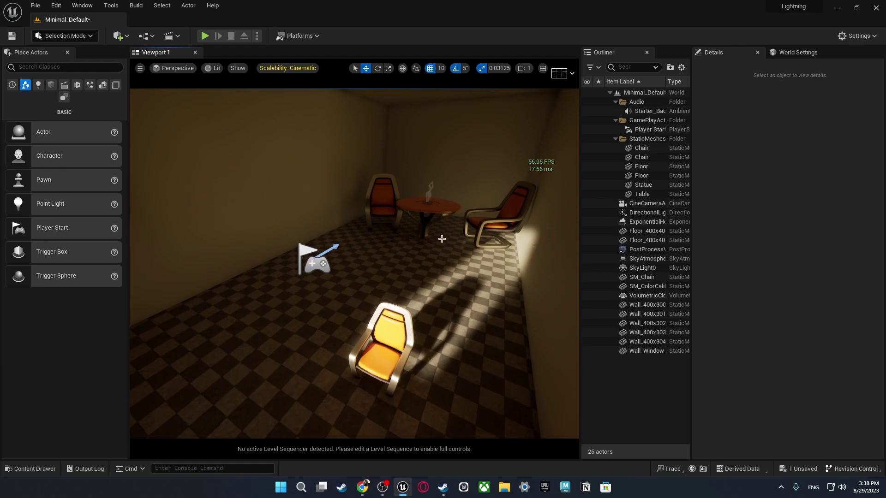
# Step: Review the viewport view modes, then browse the File and Edit menus toward Project Settings
pyautogui.click(213, 70)
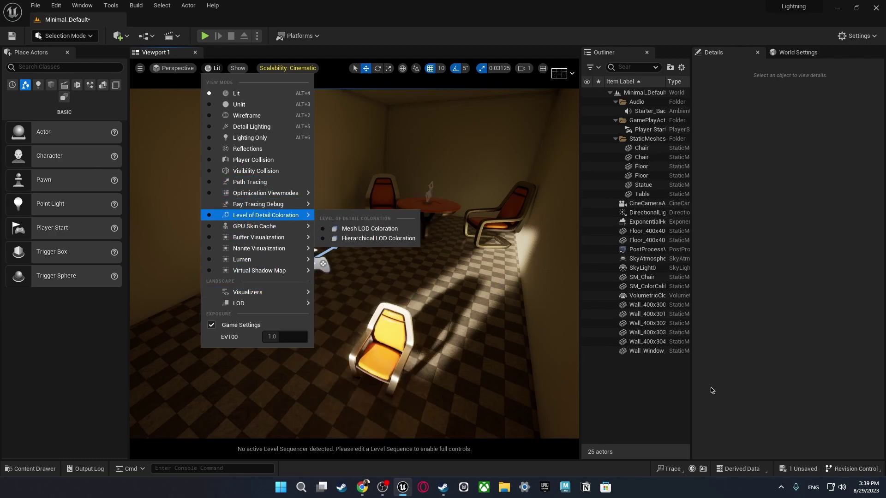
pyautogui.click(36, 5)
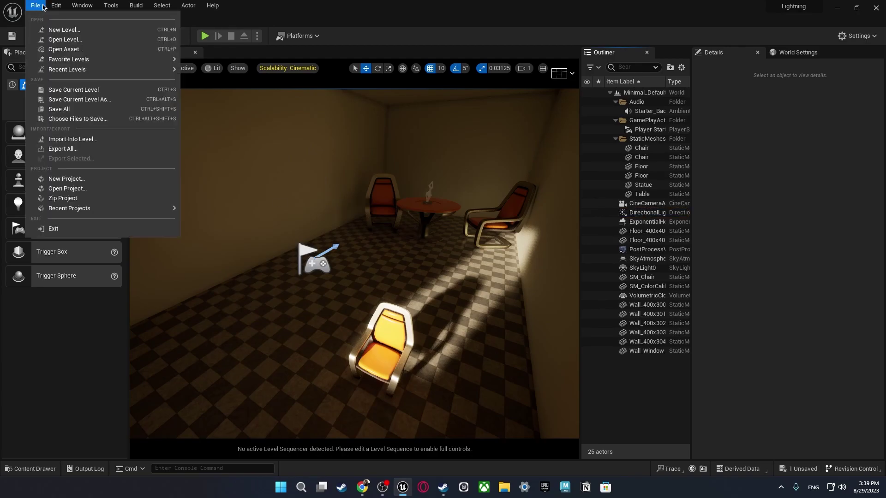
pyautogui.moveTo(54, 6)
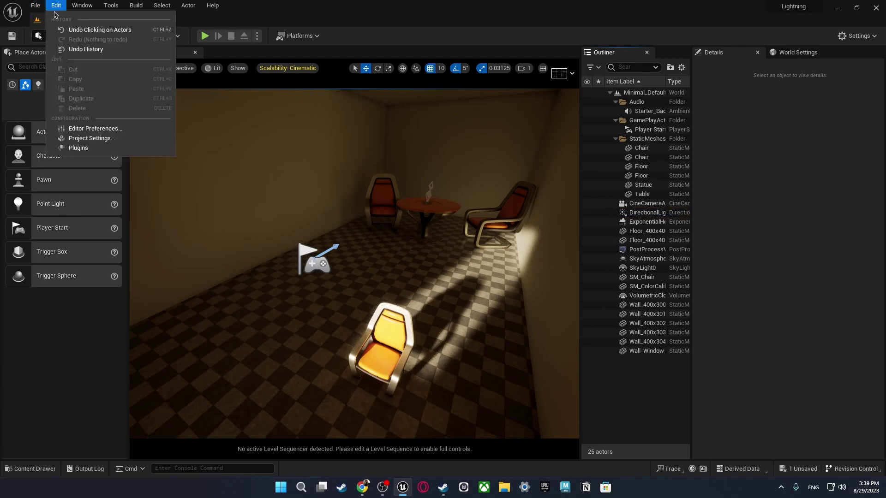
# Step: Search Project Settings for 'hardwa' to check hardware ray tracing settings, then close the window
pyautogui.click(87, 139)
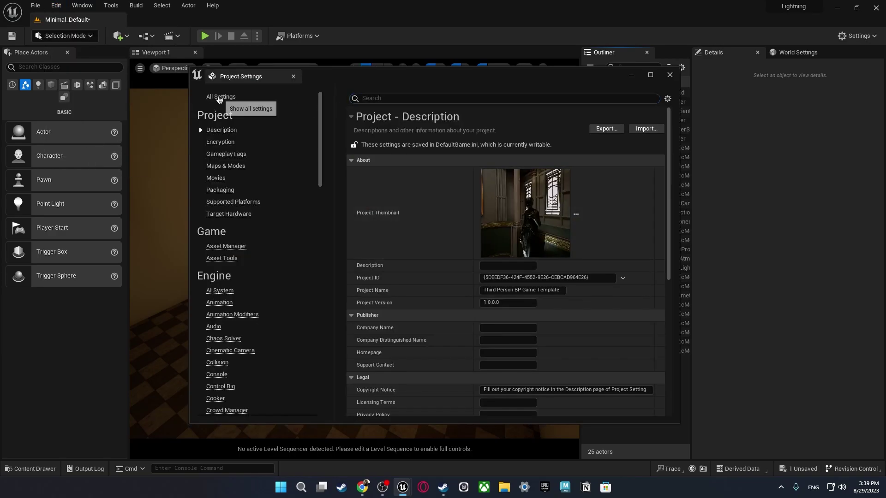
pyautogui.click(221, 97)
pyautogui.click(386, 99)
pyautogui.write('ha')
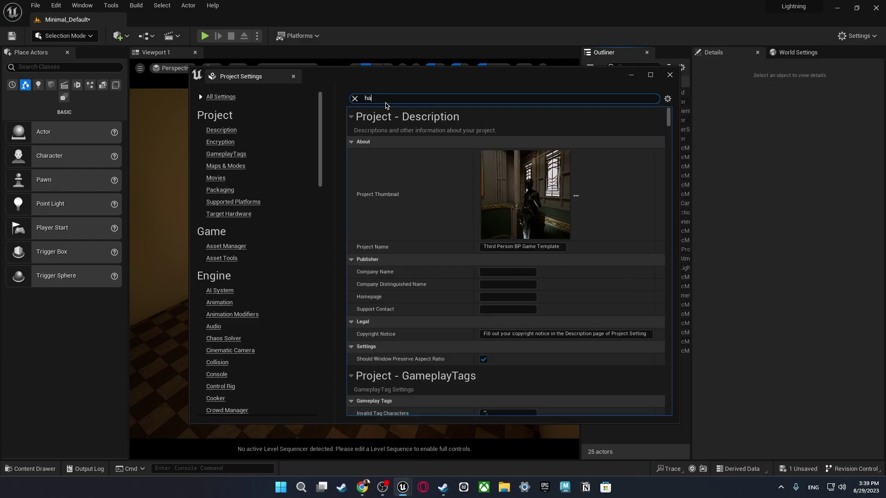
pyautogui.write('rdwa')
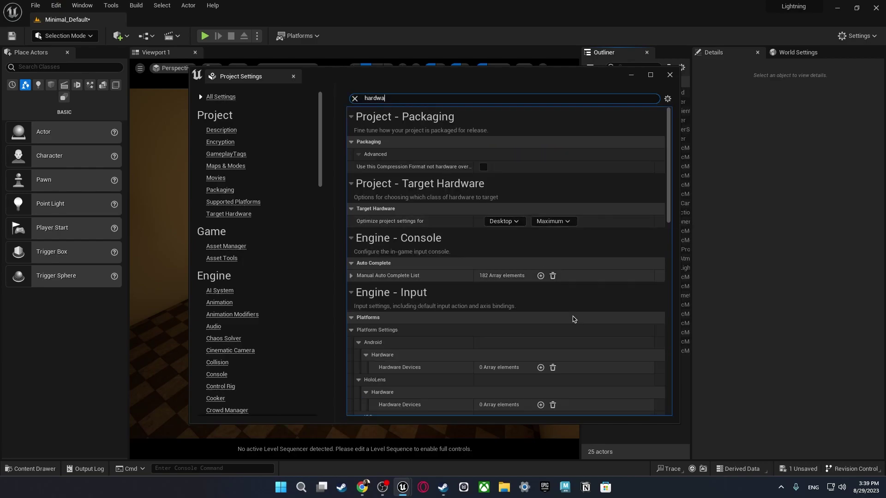
pyautogui.scroll(-10, 574, 322)
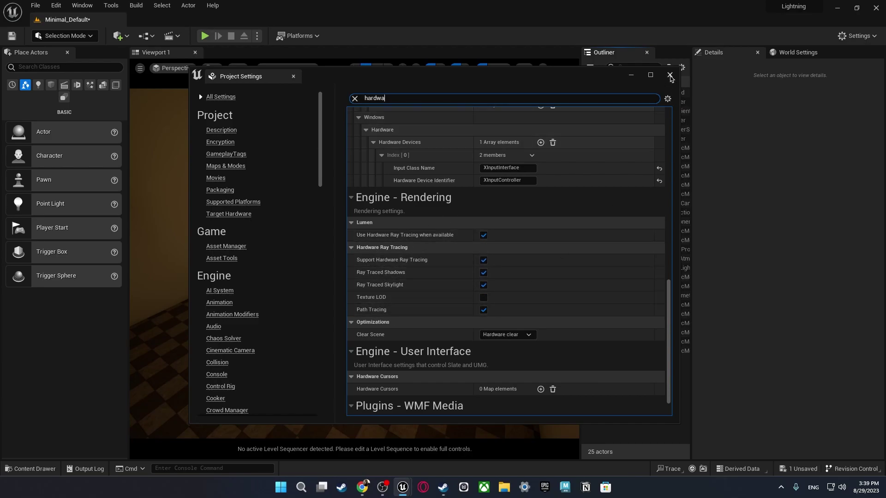
pyautogui.click(670, 75)
pyautogui.click(213, 68)
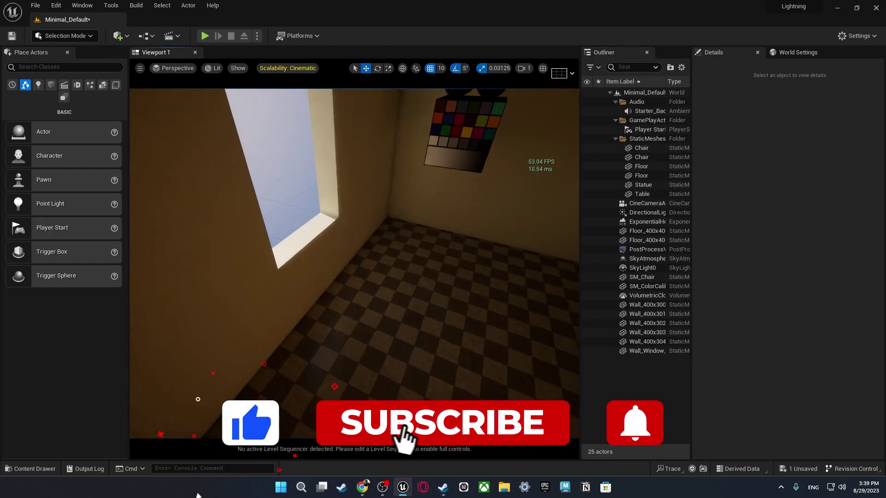
# Step: Raise CineCameraActor0 50 units, shift it 50 along X, and pilot the viewport through it
pyautogui.moveTo(355, 263); pyautogui.dragTo(323, 277, button='right')
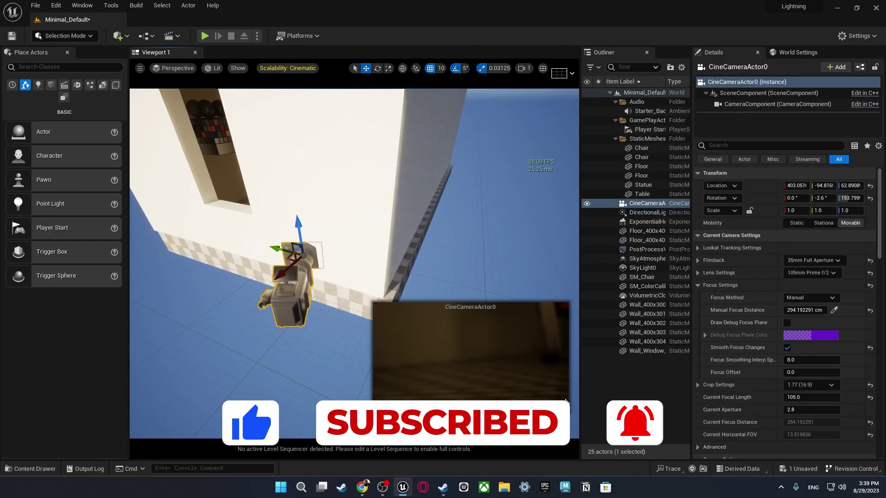
pyautogui.moveTo(300, 226); pyautogui.dragTo(432, 161)
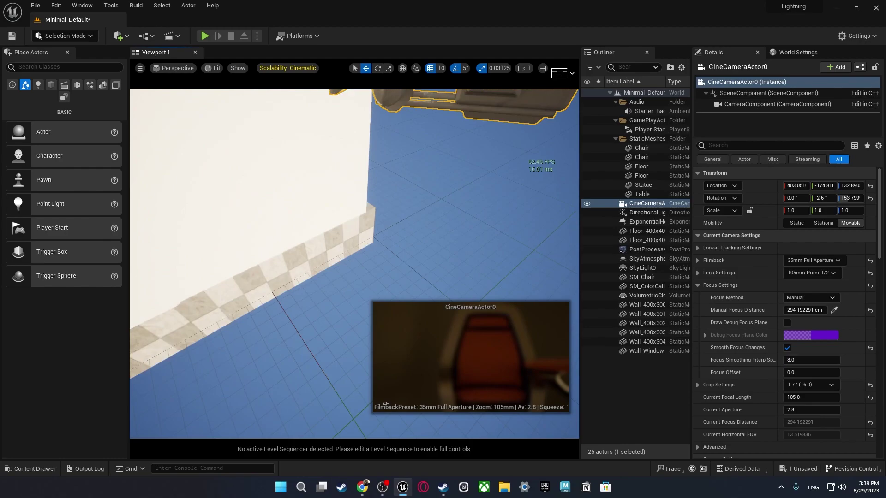
pyautogui.press('f')
pyautogui.moveTo(369, 210); pyautogui.dragTo(415, 208)
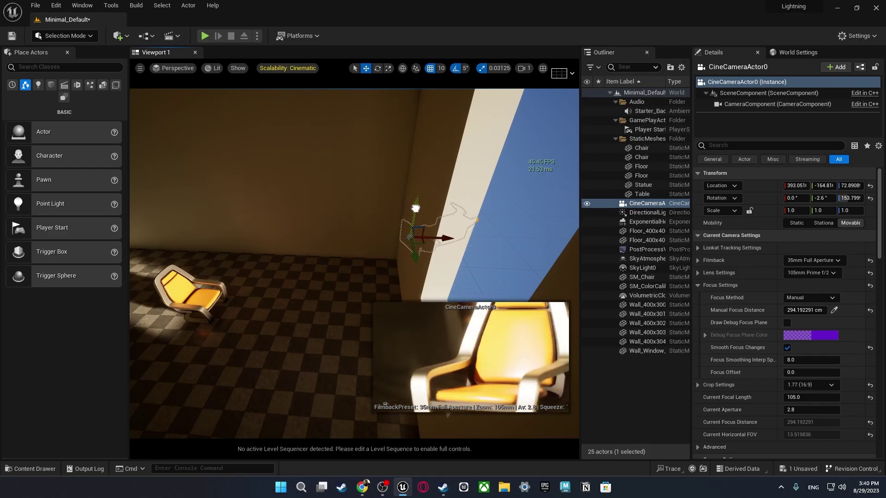
pyautogui.click(174, 68)
pyautogui.click(196, 170)
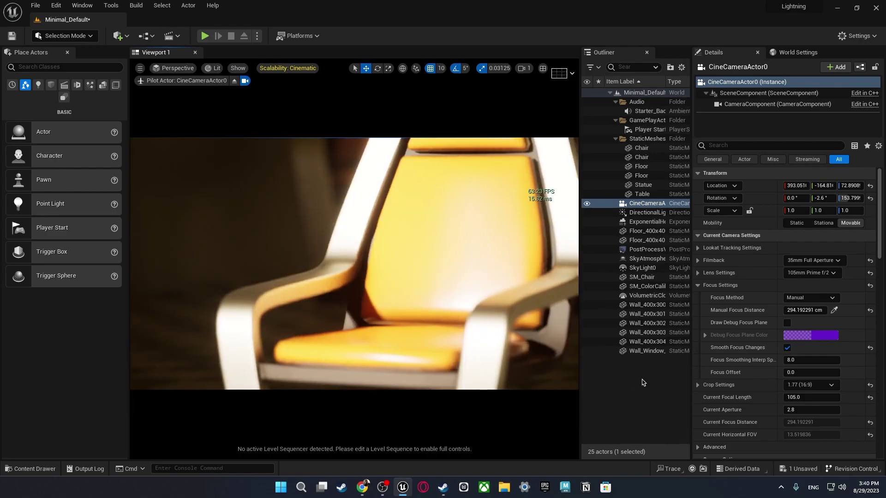
# Step: Set the cine camera's manual focus on the yellow chair back, about 265.9 cm
pyautogui.click(665, 386)
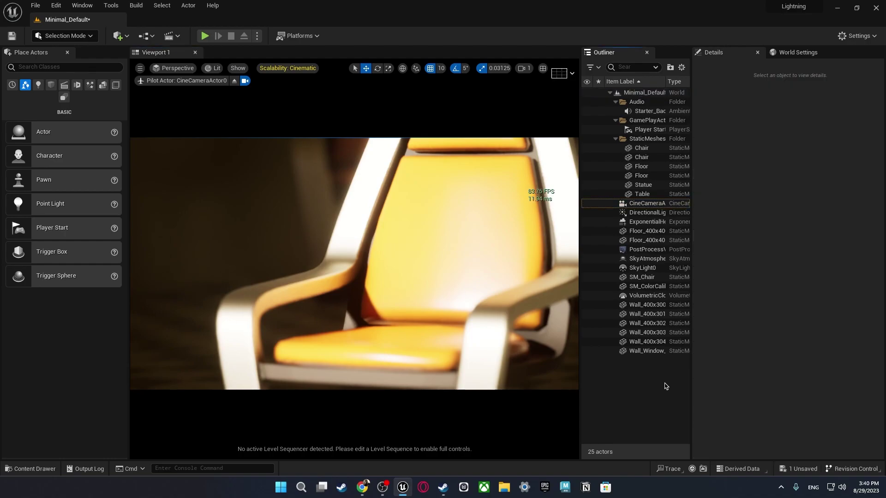
pyautogui.click(648, 204)
pyautogui.scroll(-2, 853, 346)
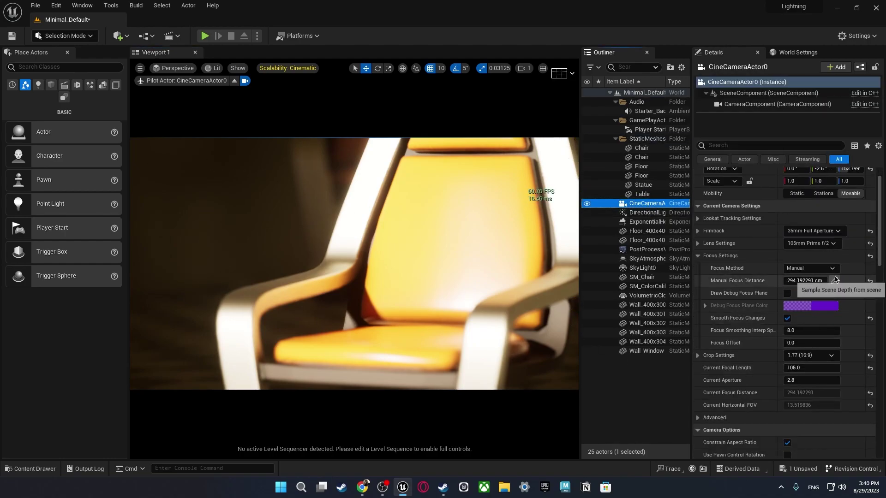
pyautogui.click(788, 294)
pyautogui.click(787, 293)
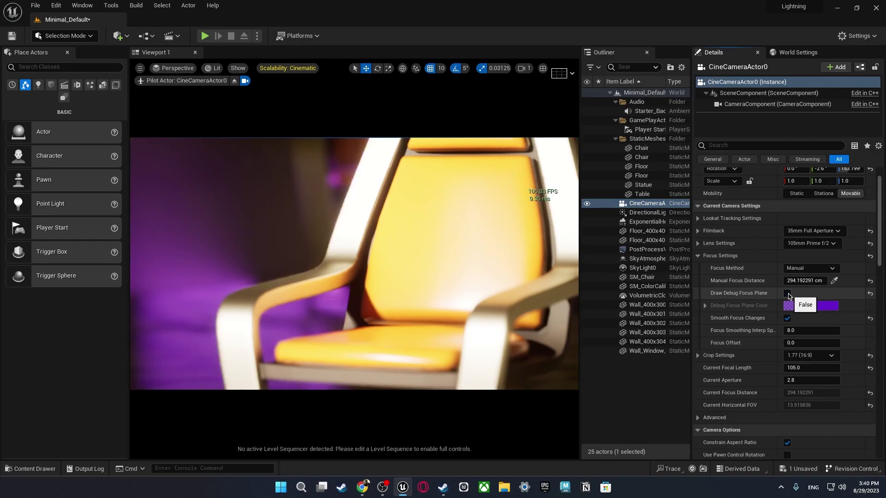
pyautogui.click(833, 281)
pyautogui.click(436, 243)
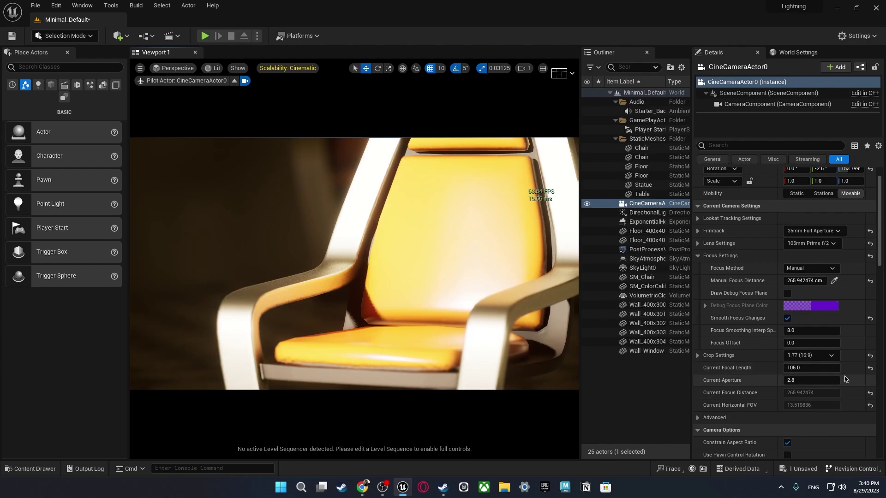
# Step: Switch the viewport view mode to Path Tracing
pyautogui.scroll(-2, 845, 379)
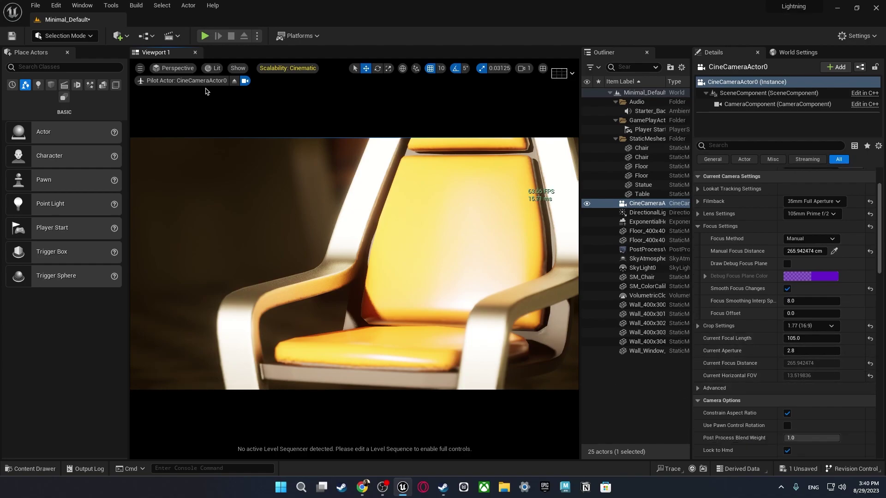
pyautogui.click(213, 68)
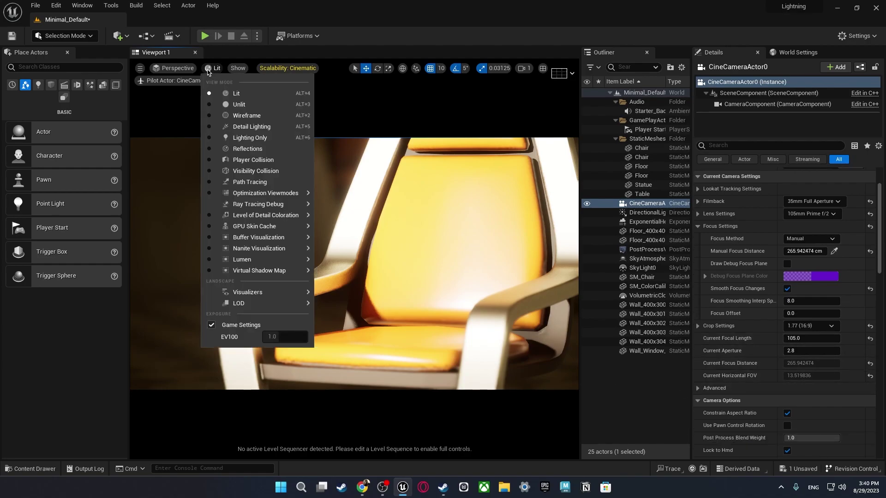
pyautogui.click(244, 182)
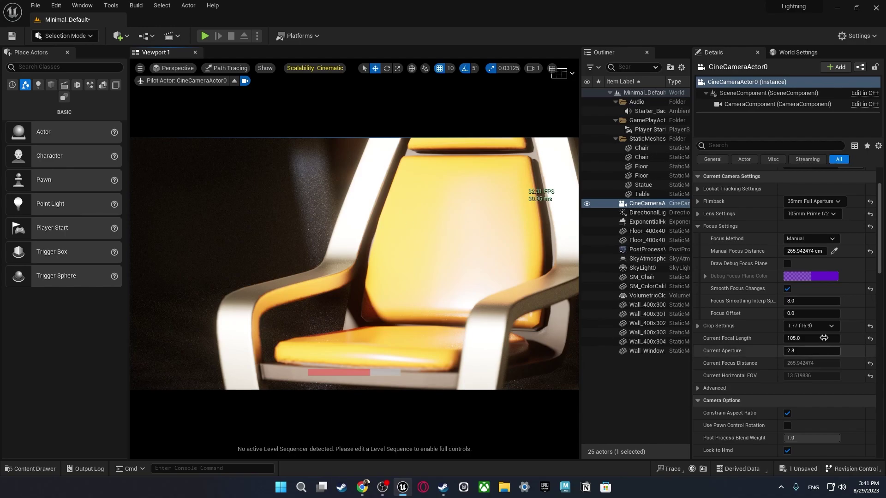
# Step: Select PostProcessVolume and scroll its Details down to the Path Tracing settings
pyautogui.scroll(-4, 757, 283)
pyautogui.click(646, 249)
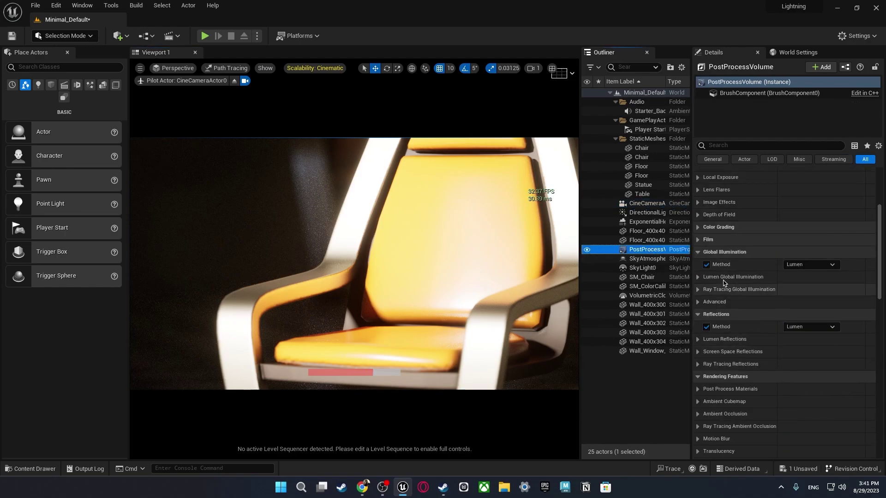
pyautogui.scroll(-4, 736, 381)
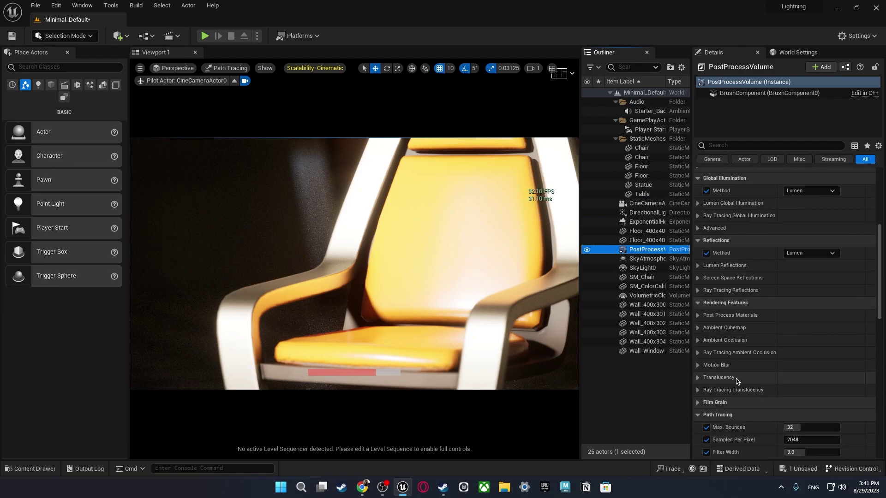
pyautogui.scroll(-4, 736, 381)
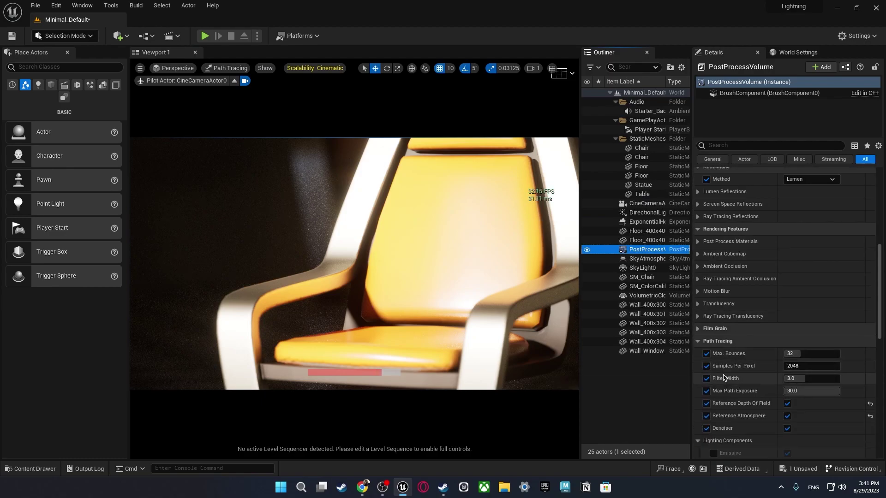
pyautogui.scroll(-3, 724, 377)
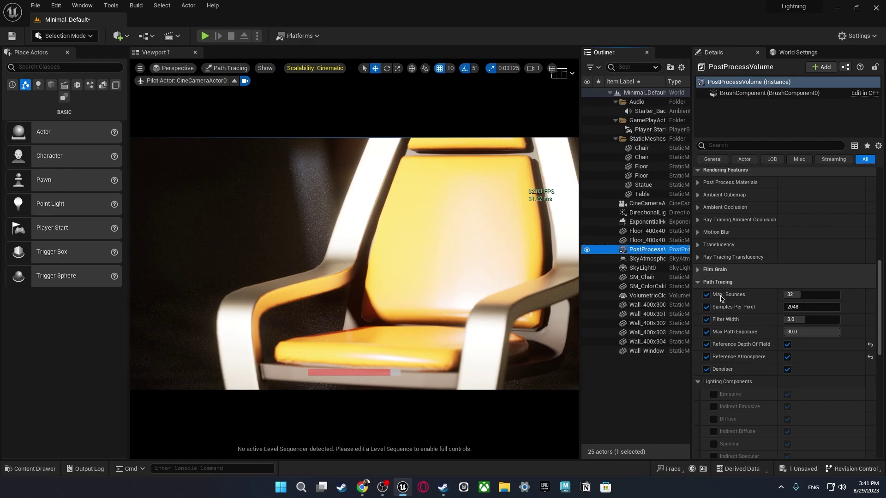
pyautogui.scroll(-2, 730, 382)
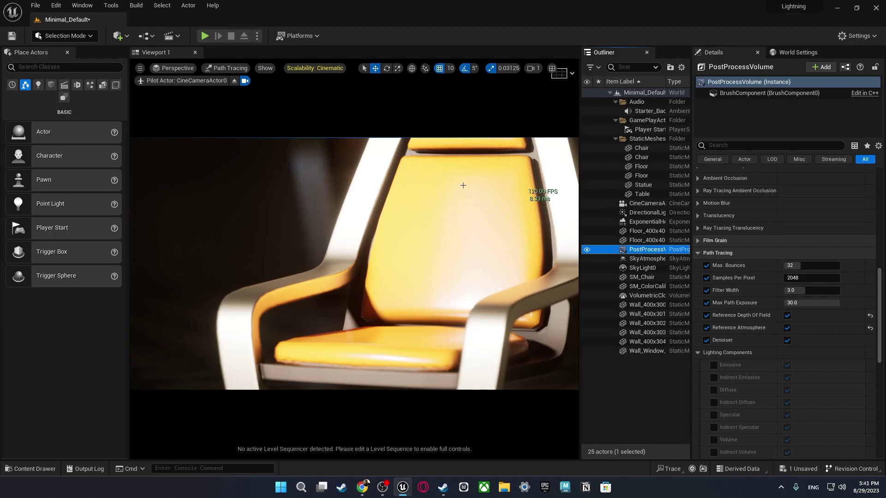
# Step: Return to Lit, eject from CineCameraActor0, fly to a wider room view, and switch to Path Tracing
pyautogui.click(229, 68)
pyautogui.click(223, 91)
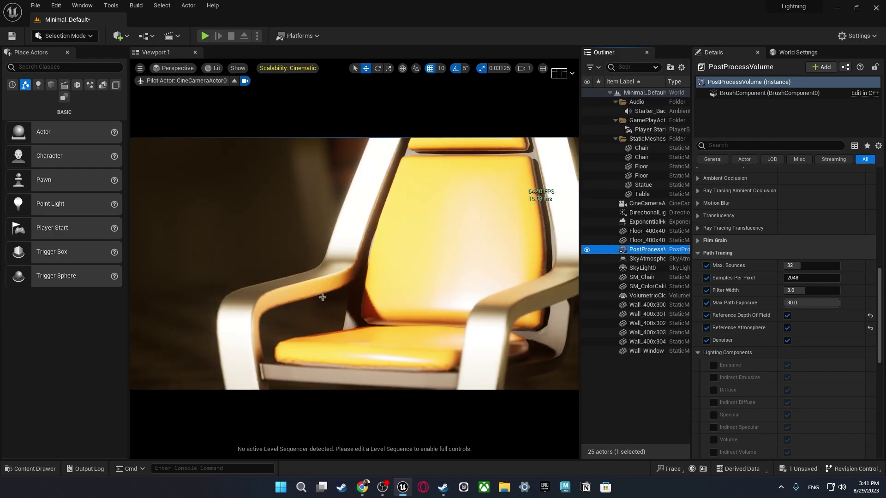
pyautogui.click(234, 81)
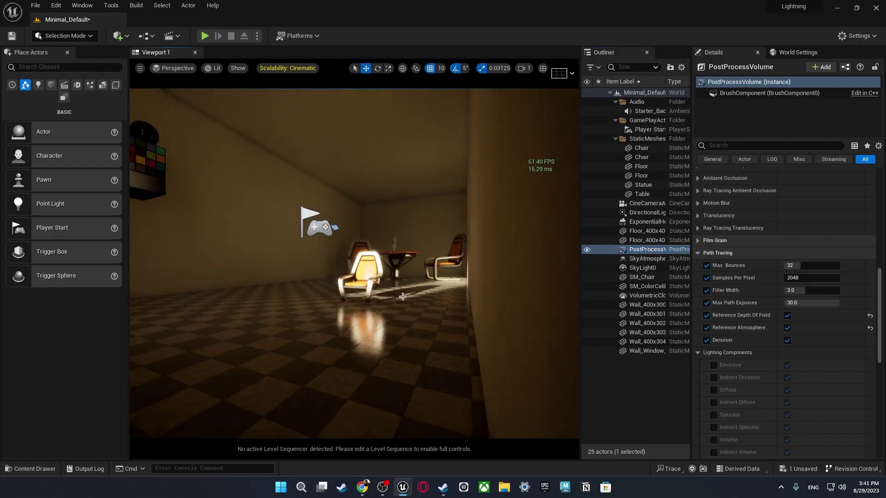
pyautogui.moveTo(402, 297); pyautogui.dragTo(402, 297, button='right')
pyautogui.click(205, 69)
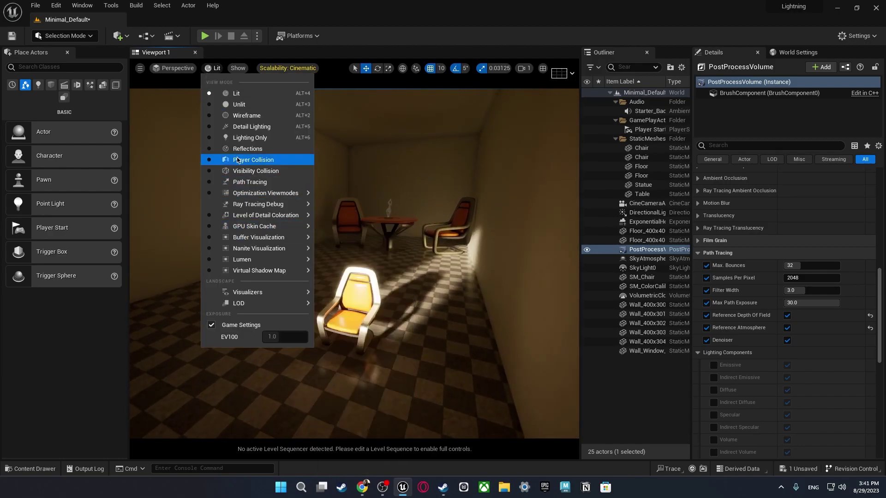
pyautogui.click(239, 183)
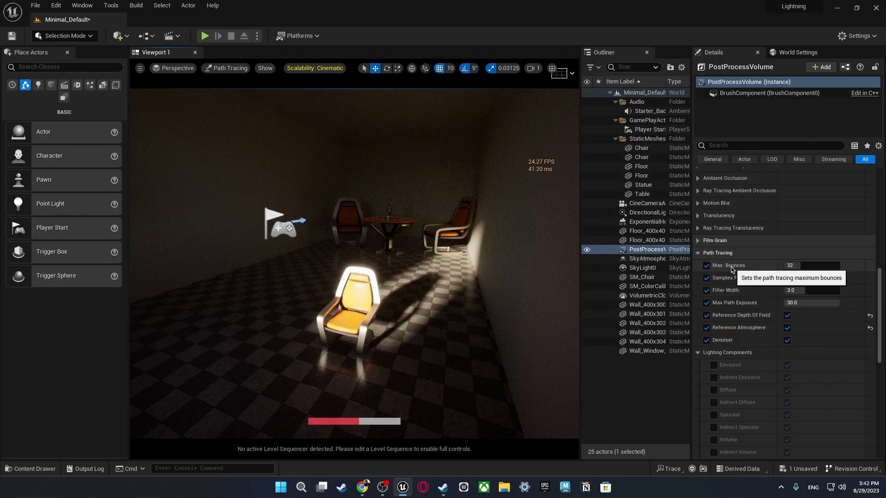
# Step: In the PostProcessVolume's Path Tracing section, enter Max. Bounces 8 and Samples Per Pixel 300
pyautogui.click(814, 265)
pyautogui.write('8')
pyautogui.press('Return')
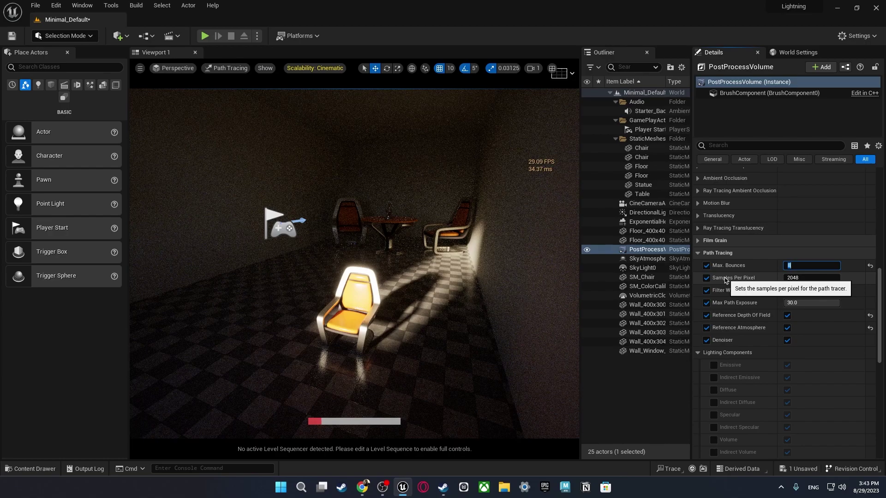
pyautogui.click(814, 278)
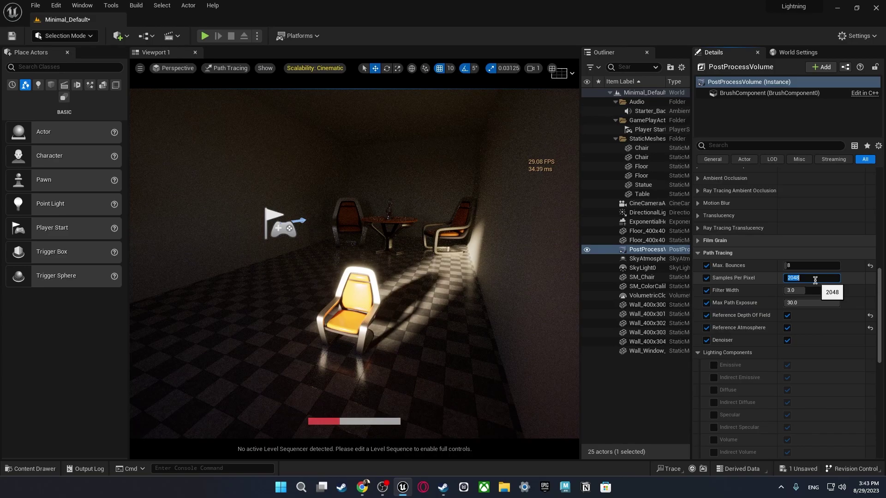
pyautogui.write('300')
pyautogui.press('Return')
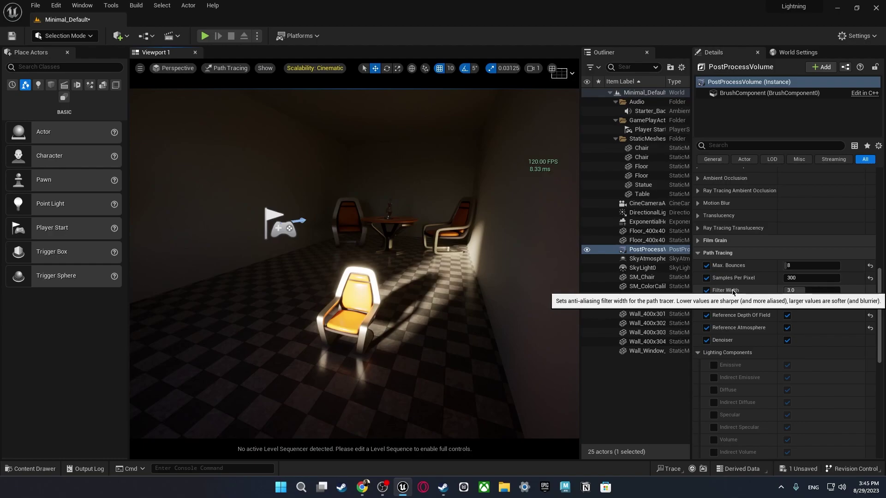
# Step: Try a Filter Width of 1, settle on 4, and save the level
pyautogui.click(814, 289)
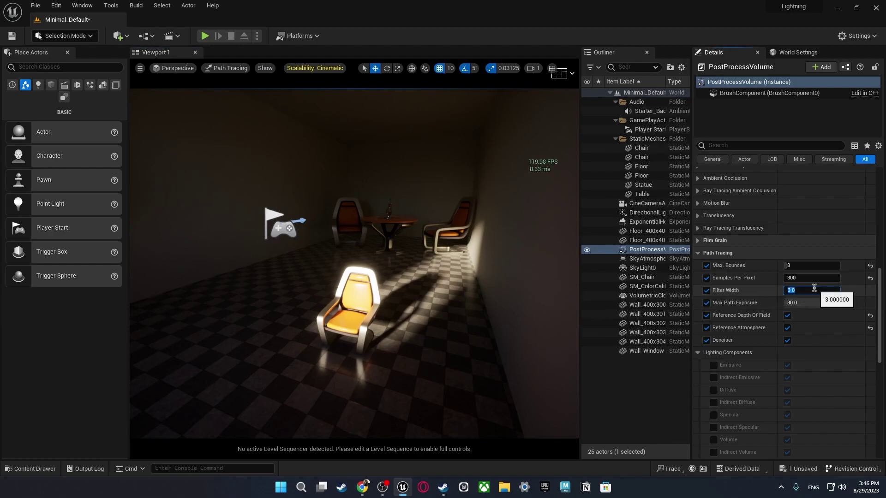
pyautogui.write('1')
pyautogui.press('Return')
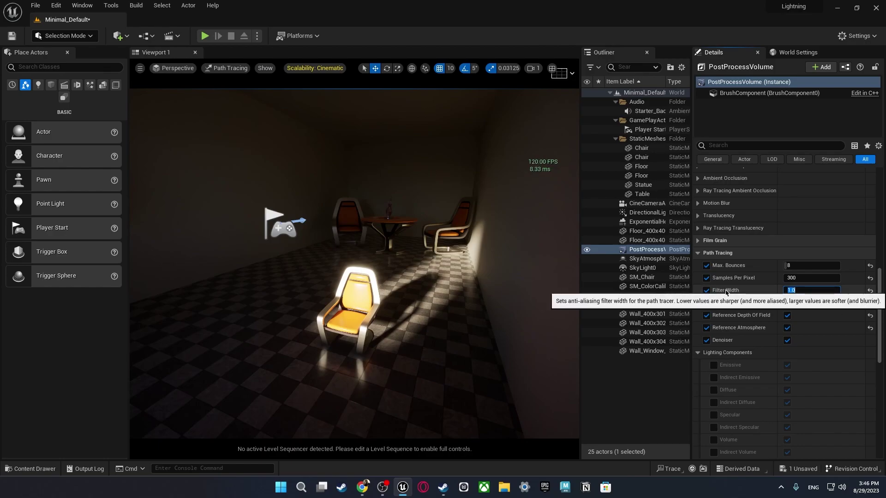
pyautogui.write('4')
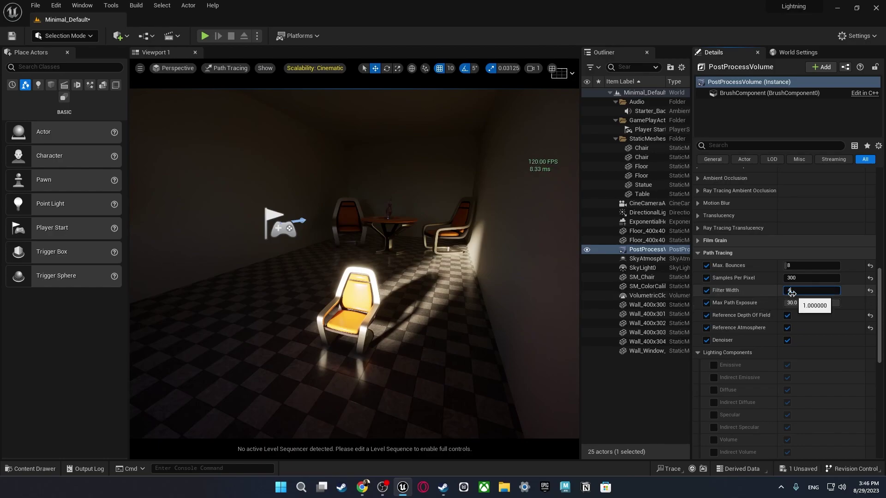
pyautogui.press('Return')
pyautogui.hotkey('ctrl', 's')
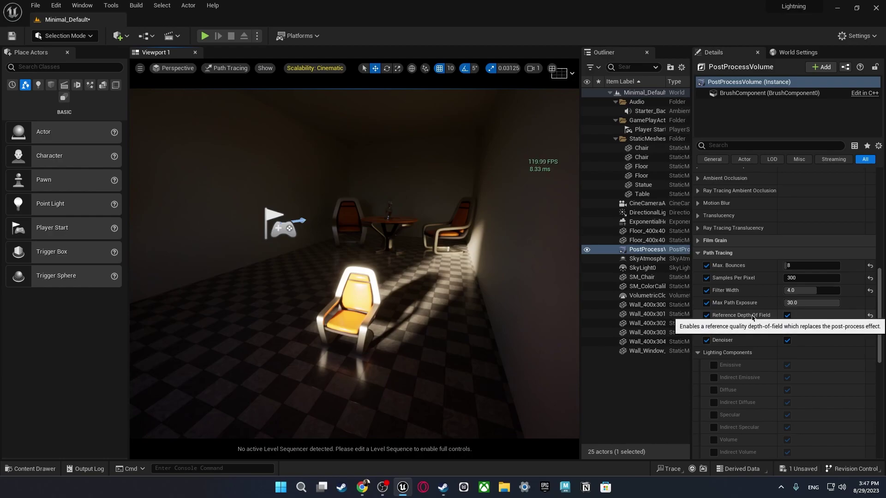
pyautogui.click(787, 315)
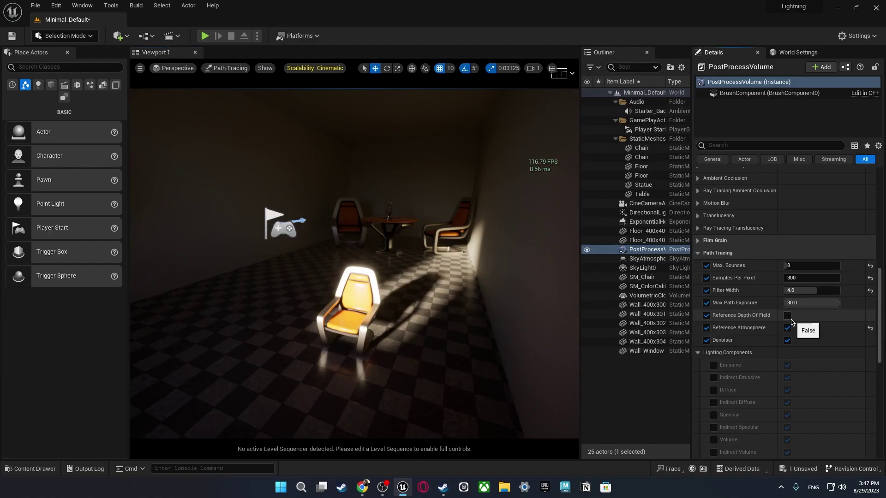
pyautogui.click(787, 316)
pyautogui.click(790, 320)
pyautogui.click(787, 315)
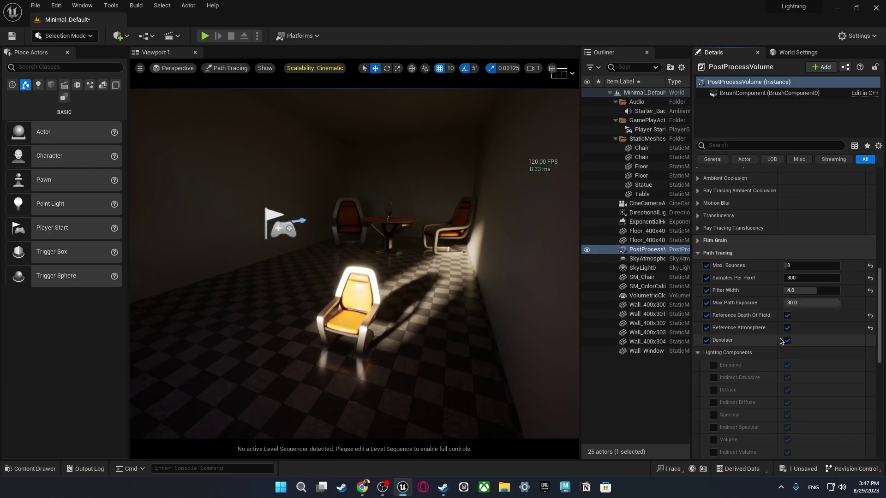
pyautogui.click(787, 328)
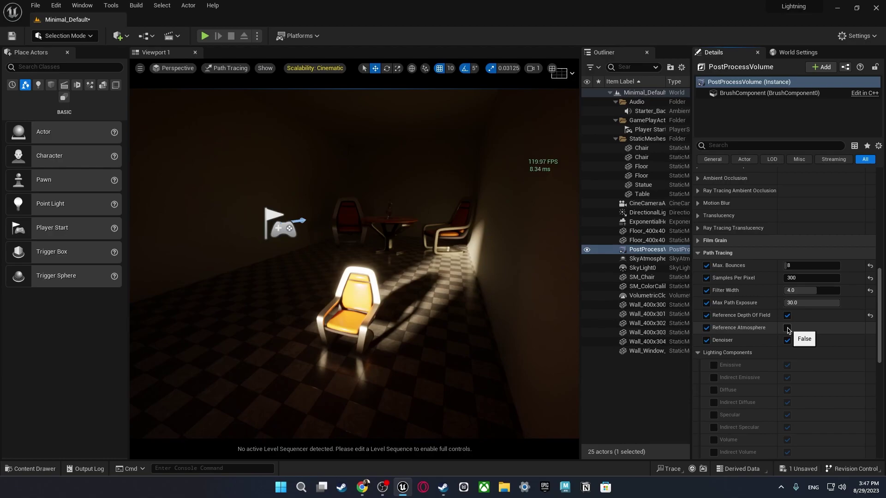
pyautogui.click(787, 328)
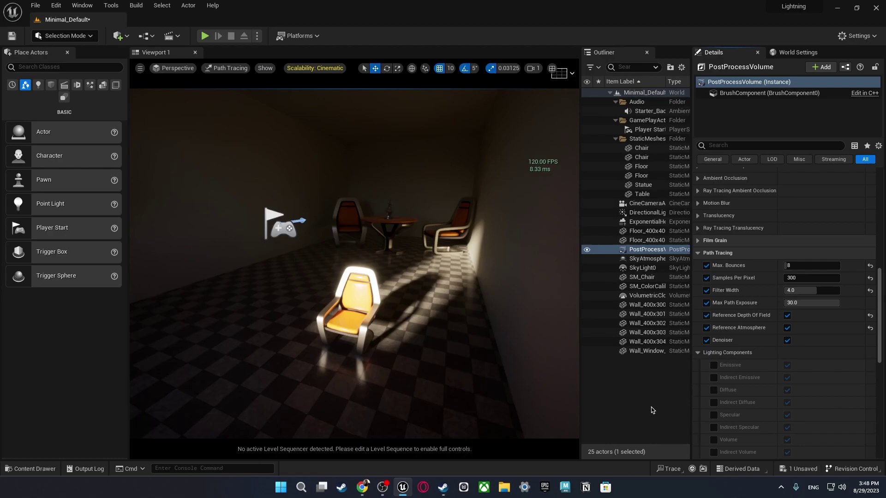
pyautogui.click(56, 5)
pyautogui.click(90, 148)
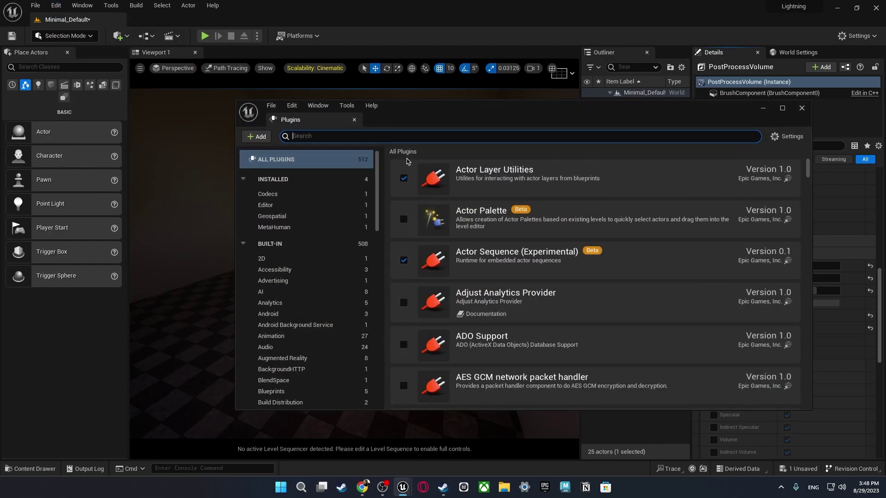
pyautogui.write('denoise')
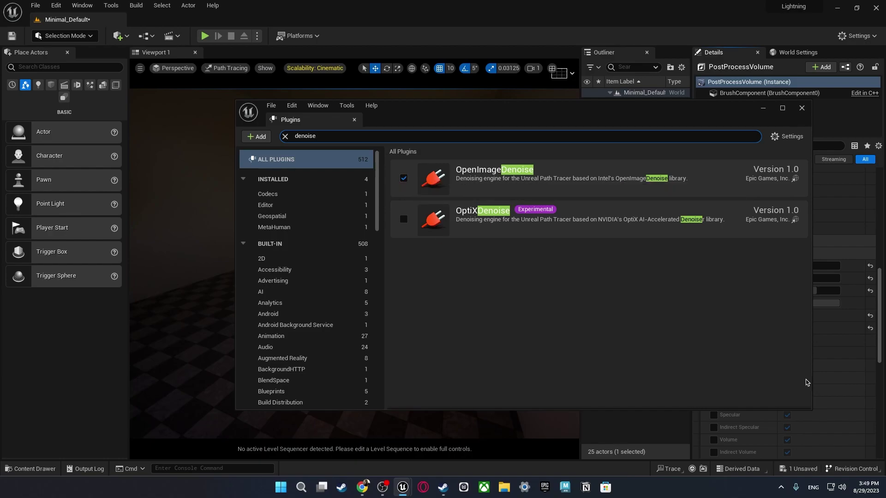
pyautogui.click(802, 108)
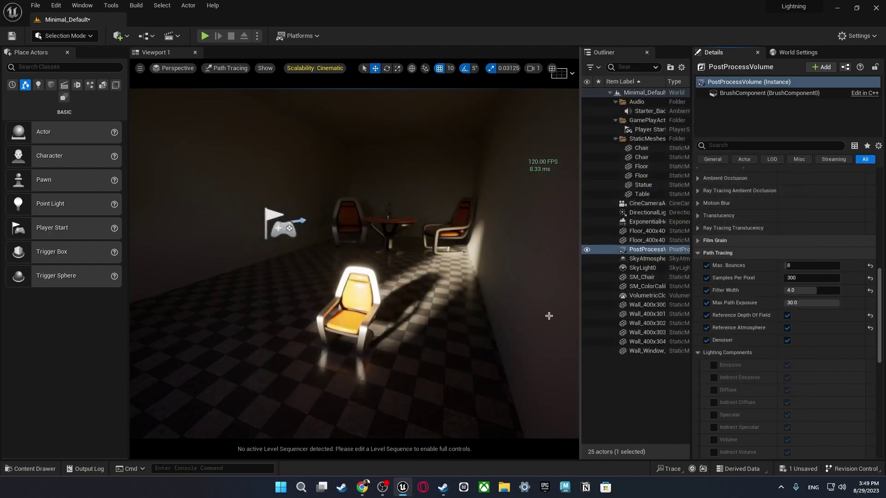
pyautogui.scroll(-4, 733, 292)
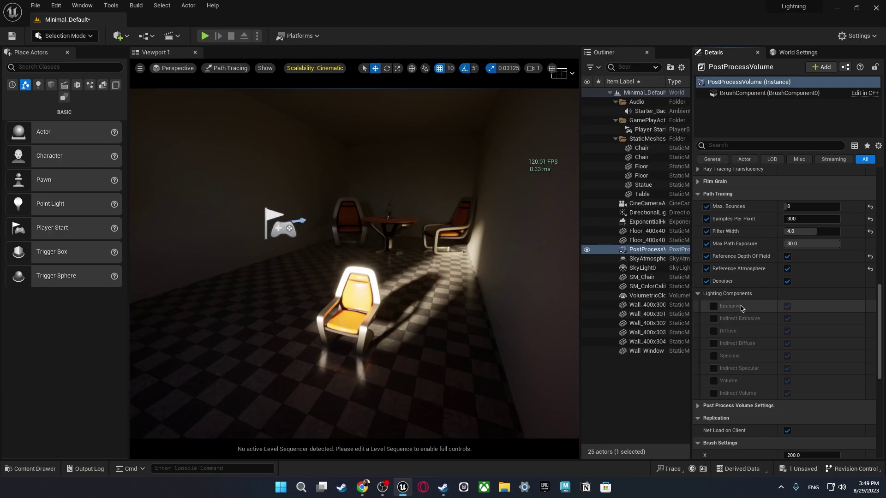
pyautogui.scroll(1, 742, 311)
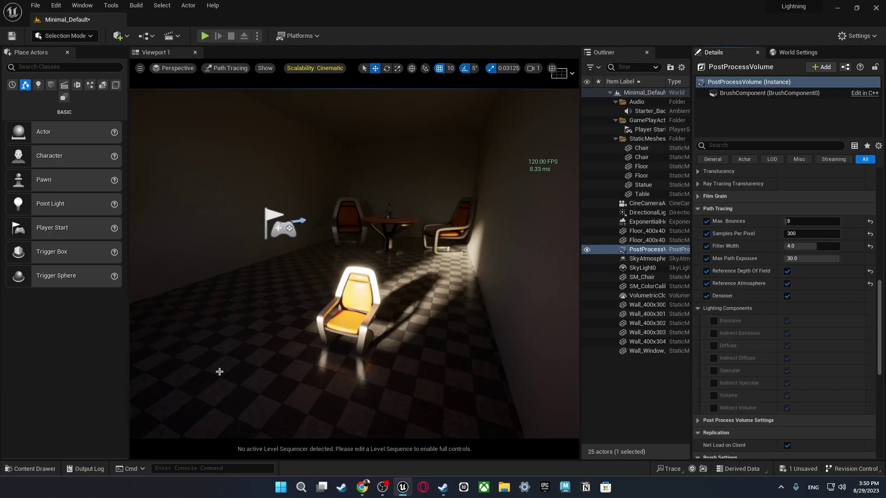
# Step: Add a level sequence named 'Sequence' and move the view closer to the front chair
pyautogui.click(172, 36)
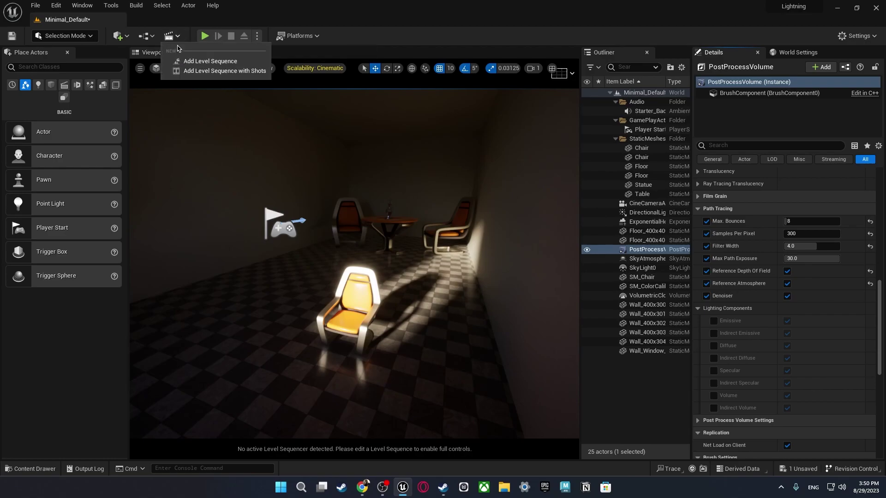
pyautogui.click(210, 61)
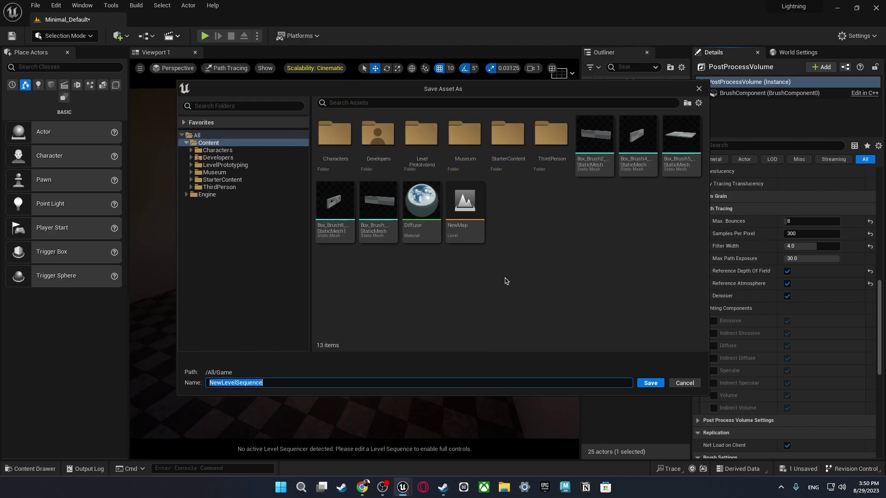
pyautogui.write('Sequence')
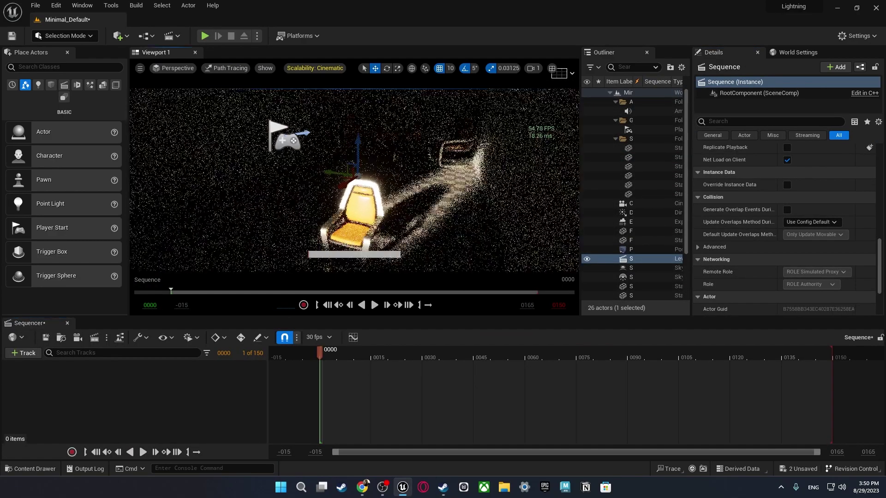
pyautogui.moveTo(355, 180); pyautogui.dragTo(356, 180, button='right')
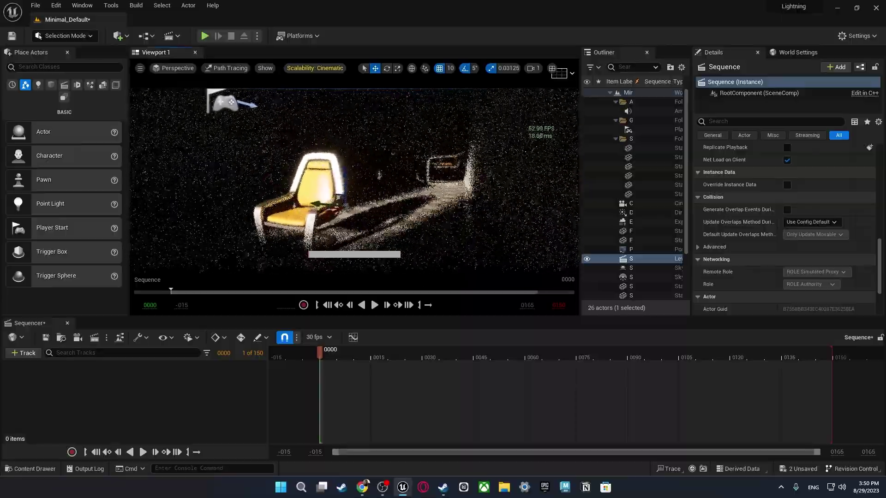
pyautogui.moveTo(468, 227); pyautogui.dragTo(468, 227, button='right')
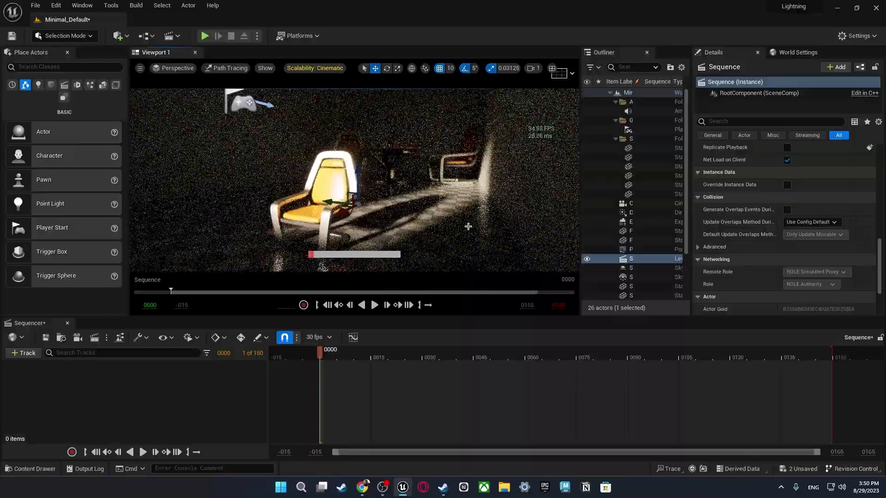
# Step: Create a cine camera cut and give it 85 mm focal length and 1.4 aperture
pyautogui.click(77, 338)
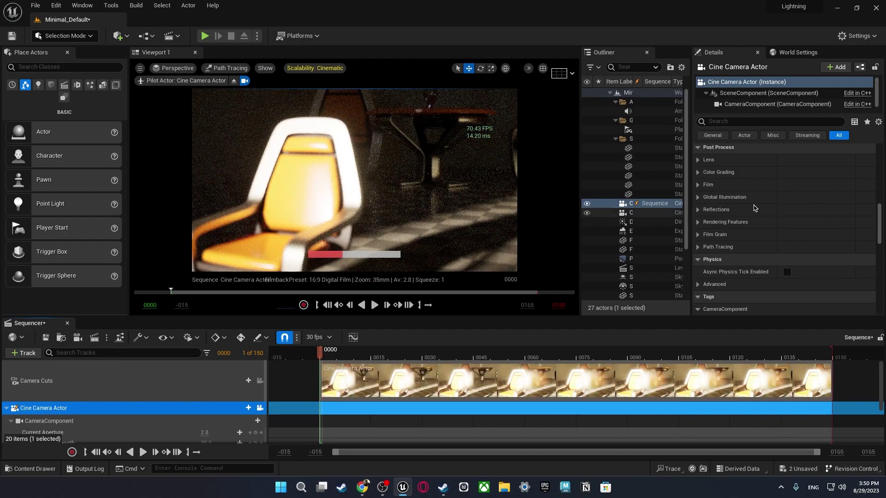
pyautogui.scroll(10, 754, 208)
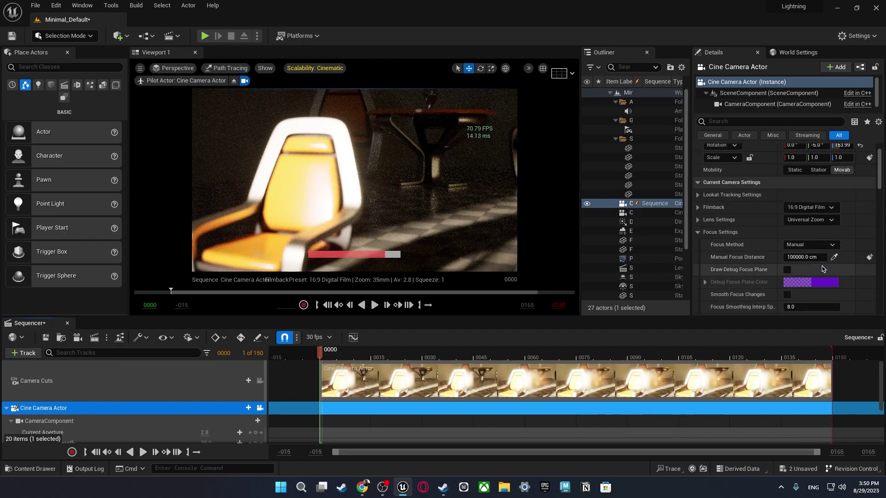
pyautogui.scroll(-4, 844, 255)
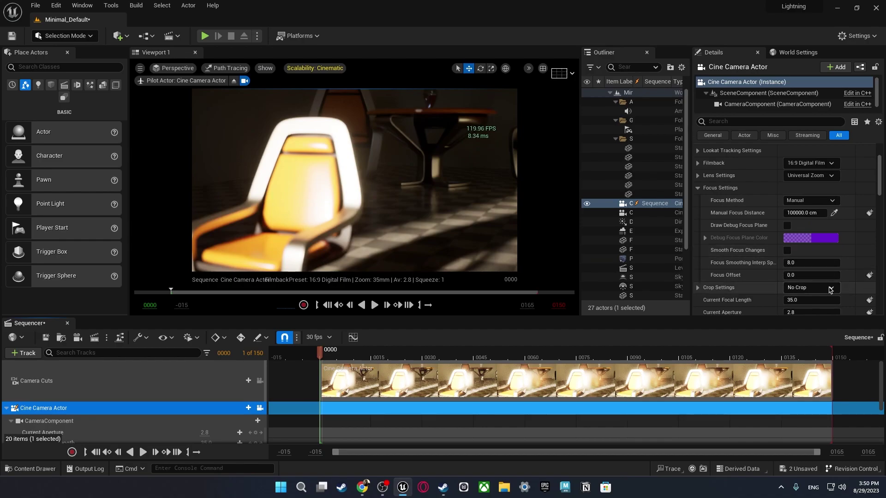
pyautogui.scroll(-2, 827, 292)
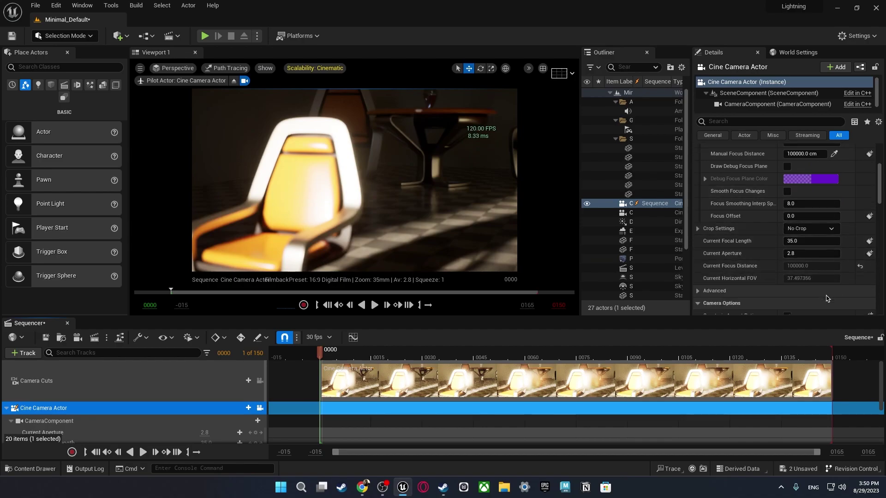
pyautogui.click(814, 241)
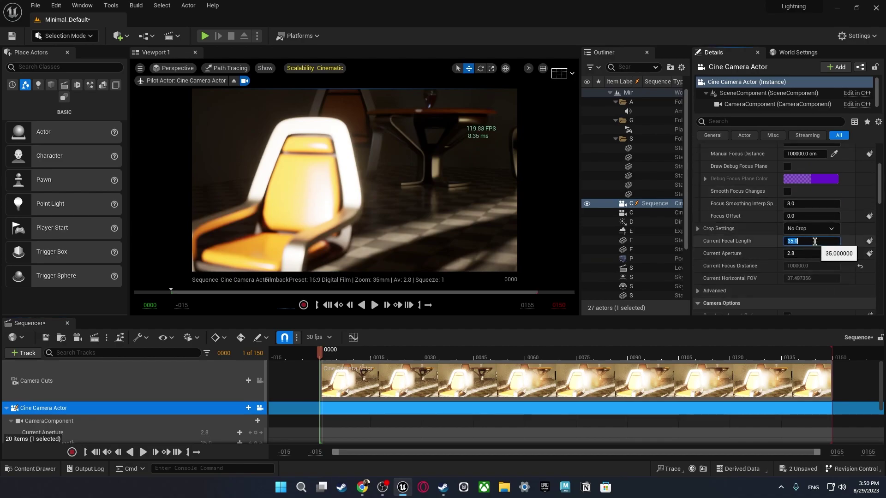
pyautogui.write('85')
pyautogui.press('Return')
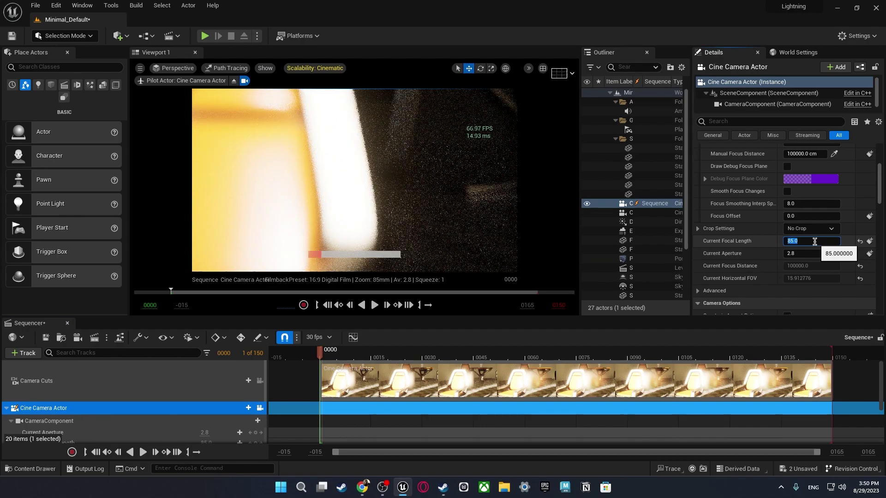
pyautogui.click(807, 254)
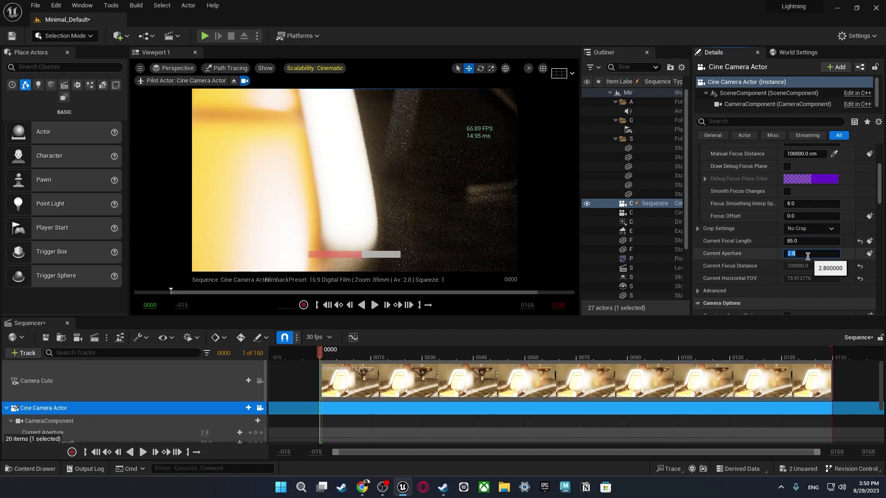
pyautogui.write('1.4')
pyautogui.press('Return')
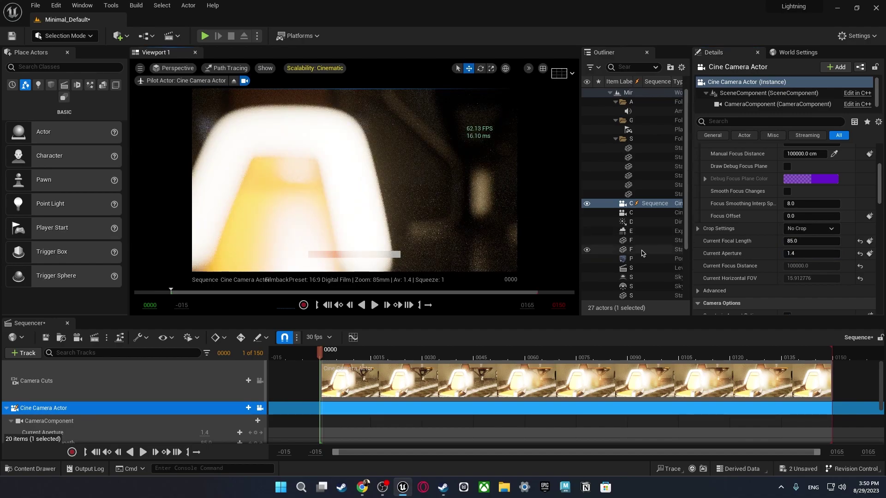
# Step: Pick the Manual Focus Distance from the chair seat with the eyedropper
pyautogui.scroll(3, 797, 243)
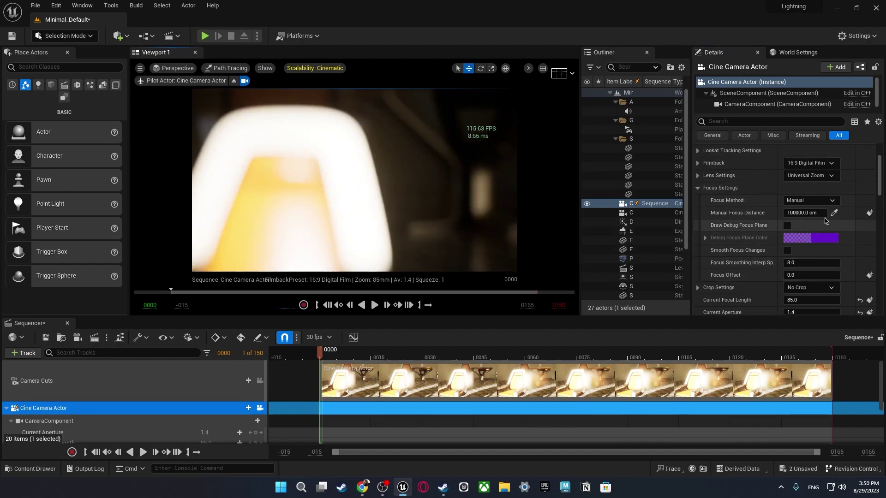
pyautogui.click(786, 225)
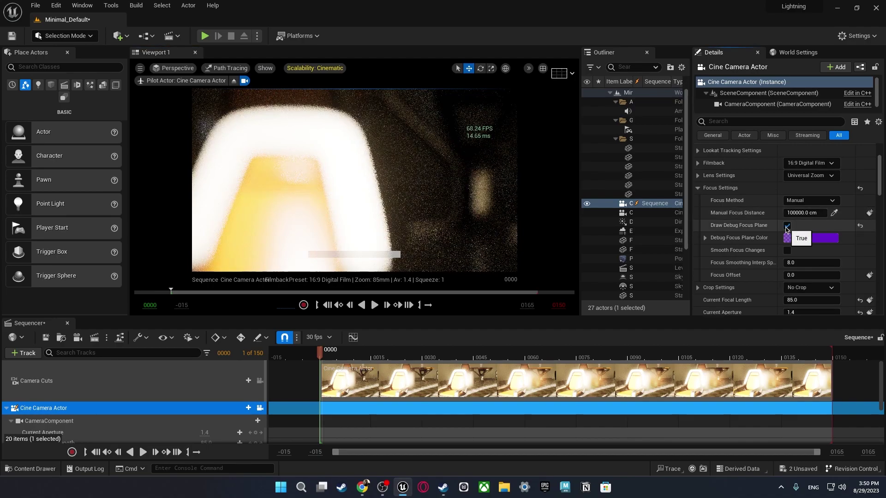
pyautogui.click(787, 225)
pyautogui.click(834, 213)
pyautogui.click(316, 198)
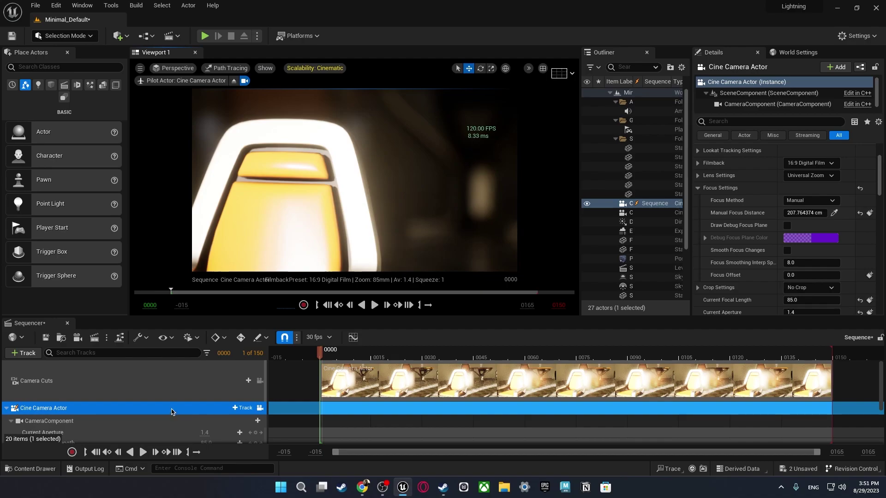
# Step: Switch the viewport to Lit and back to Path Tracing to refresh the render
pyautogui.click(226, 69)
pyautogui.click(233, 93)
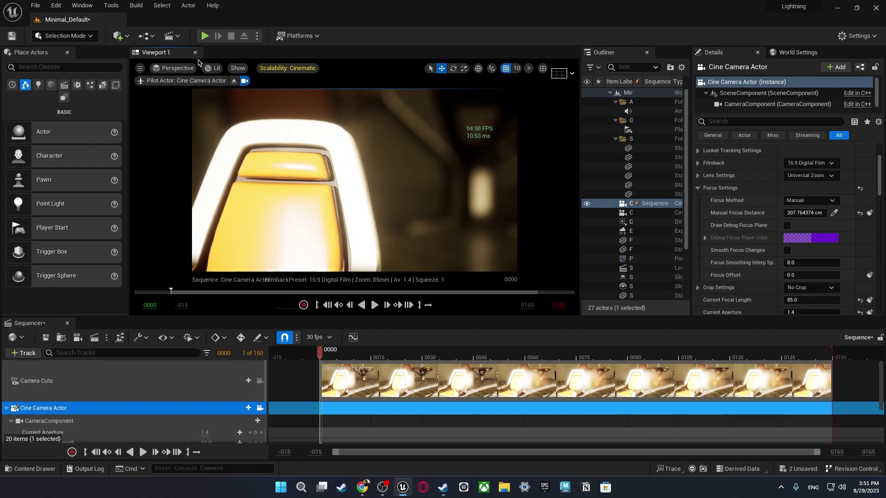
pyautogui.click(213, 68)
pyautogui.click(259, 183)
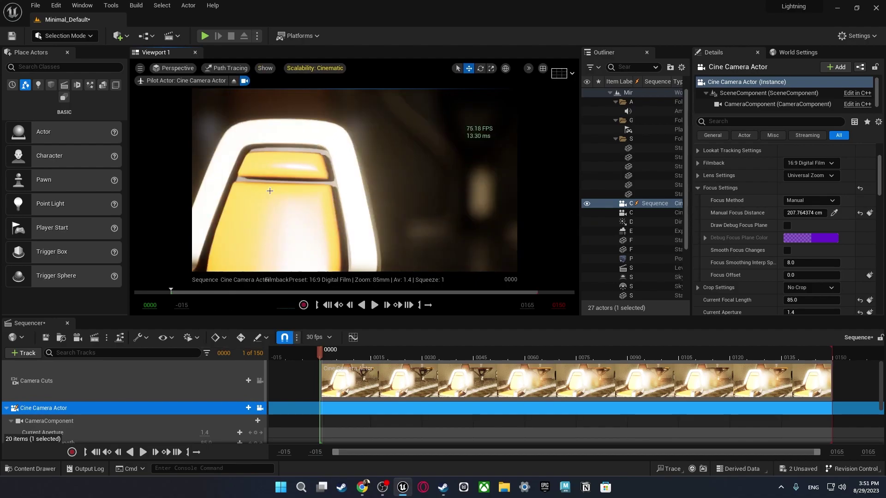
# Step: Check the Render Movie settings, then search the Plugins browser for 'mov'
pyautogui.click(94, 337)
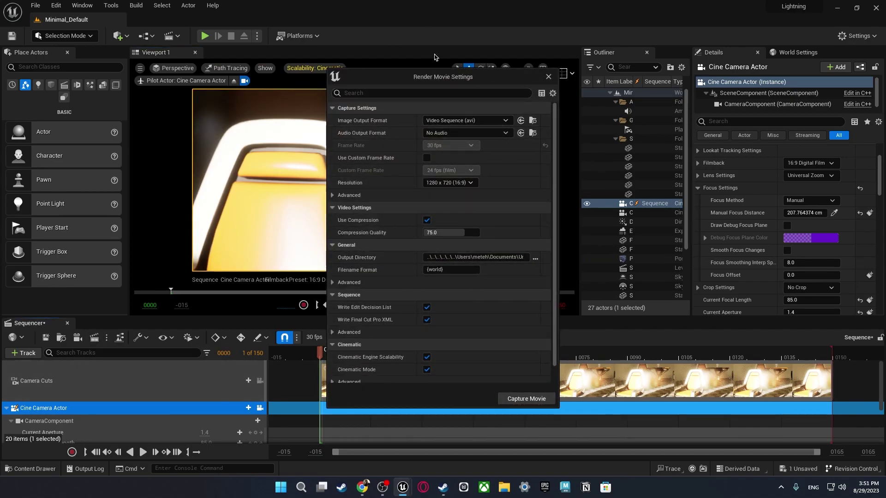
pyautogui.click(548, 77)
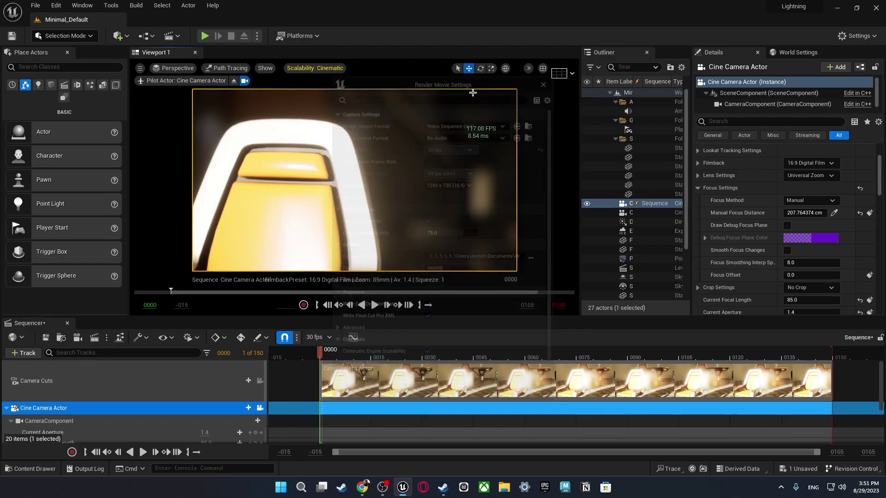
pyautogui.click(32, 7)
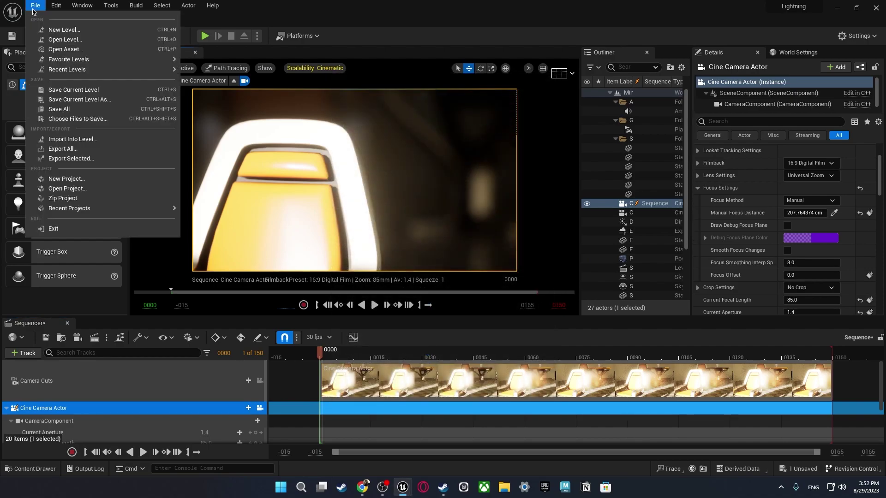
pyautogui.moveTo(56, 7)
pyautogui.click(69, 144)
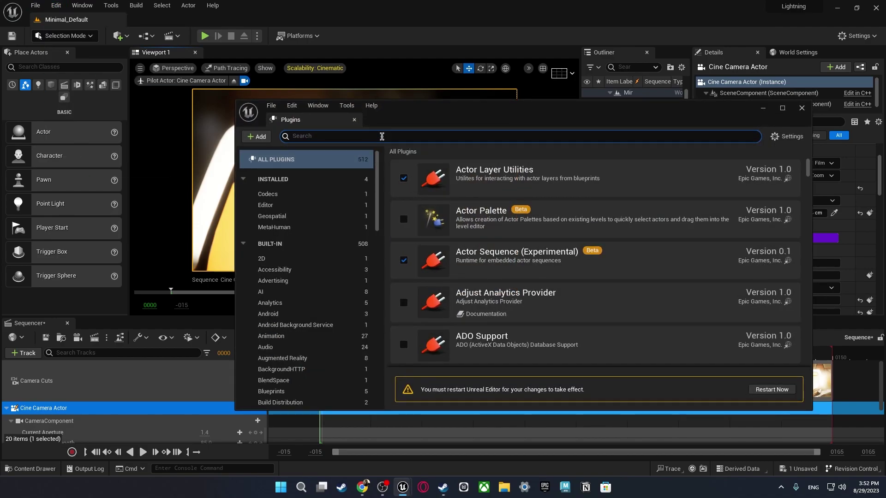
pyautogui.write('mov')
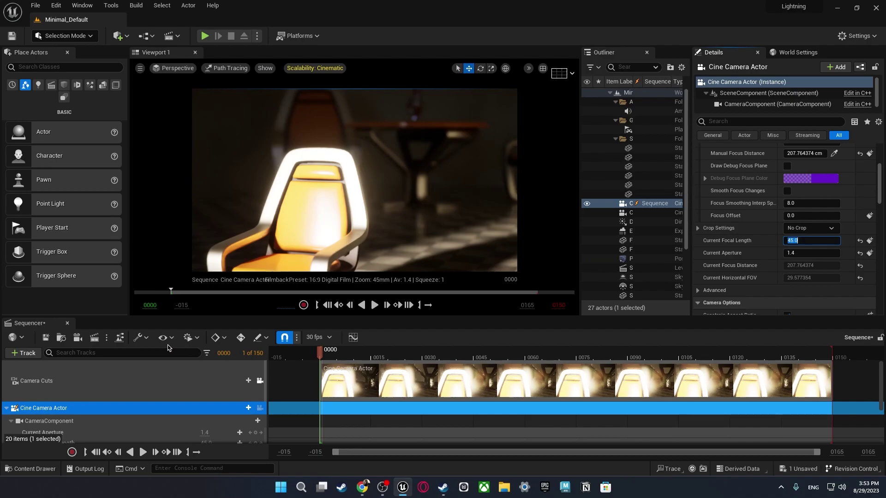
# Step: Open Movie Render Queue for Sequence, add a Path Tracer setting to its config and accept
pyautogui.click(94, 337)
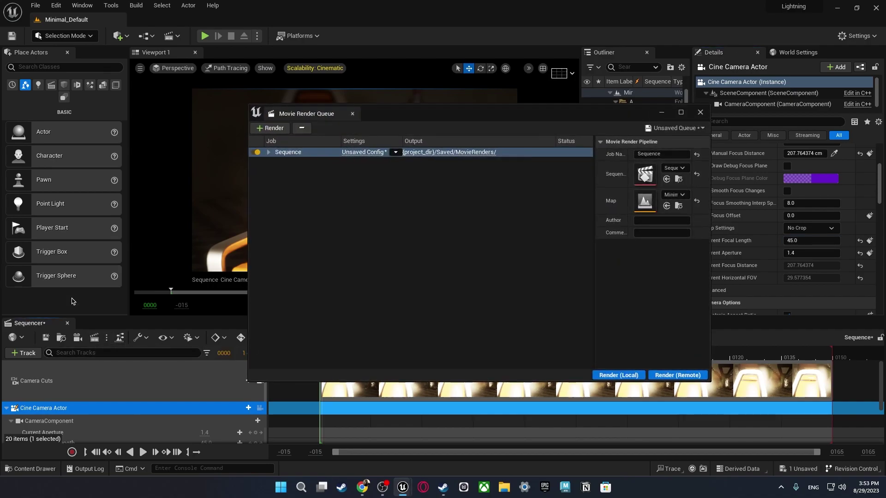
pyautogui.click(357, 153)
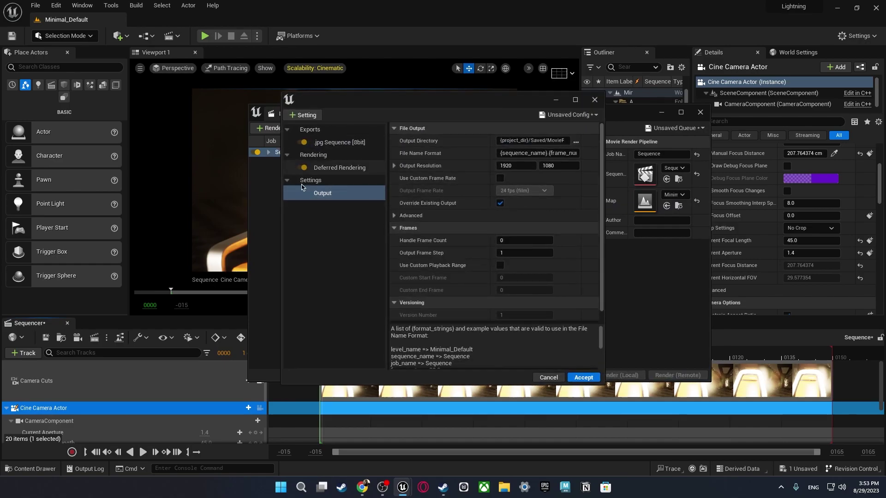
pyautogui.click(295, 118)
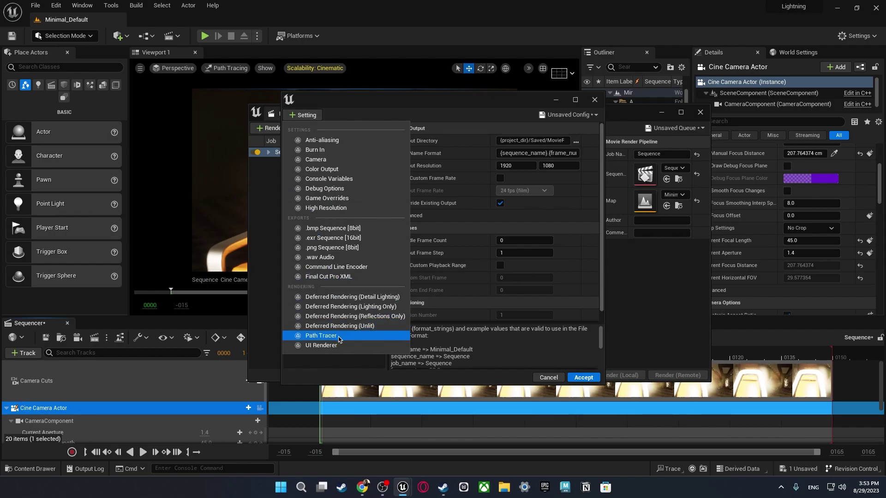
pyautogui.click(322, 335)
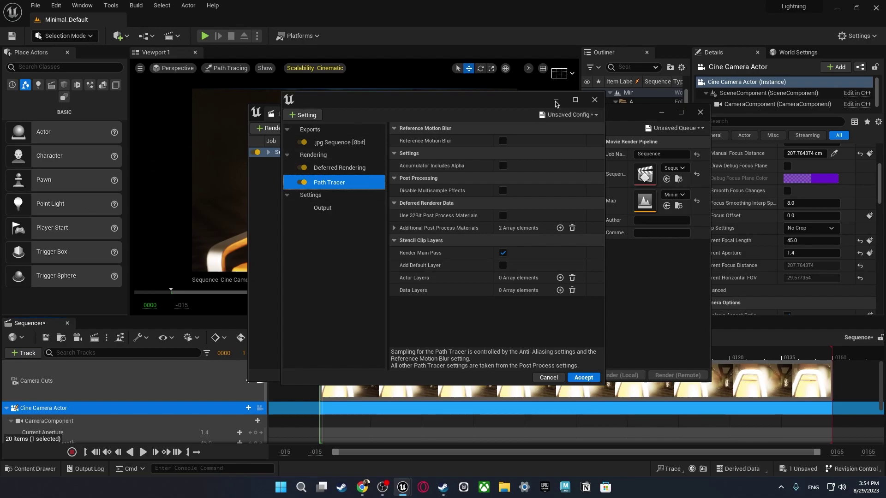
pyautogui.click(594, 99)
# Step: Minimize the render queue and bring up the PostProcessVolume's Path Tracing settings
pyautogui.click(661, 112)
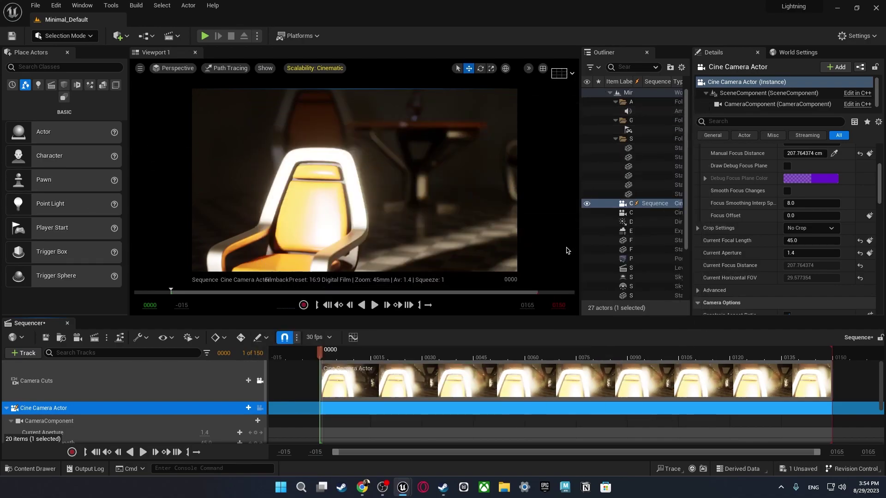
pyautogui.click(646, 258)
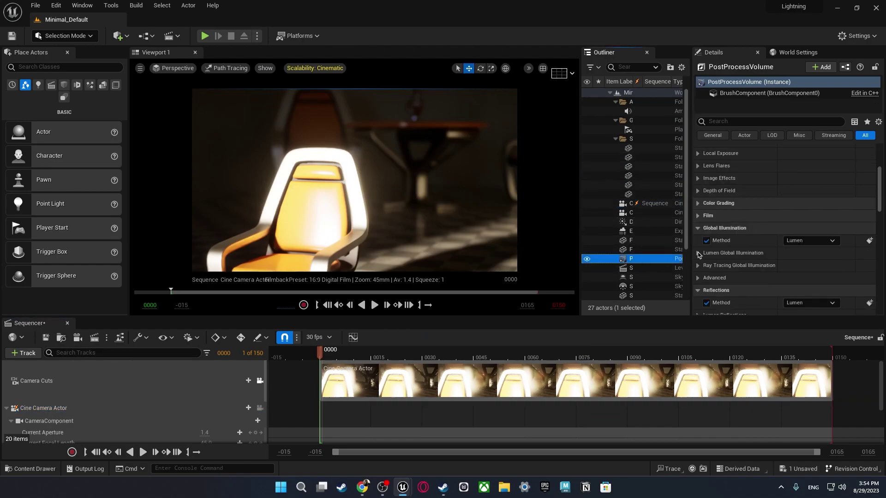
pyautogui.scroll(-5, 784, 231)
pyautogui.scroll(-3, 808, 239)
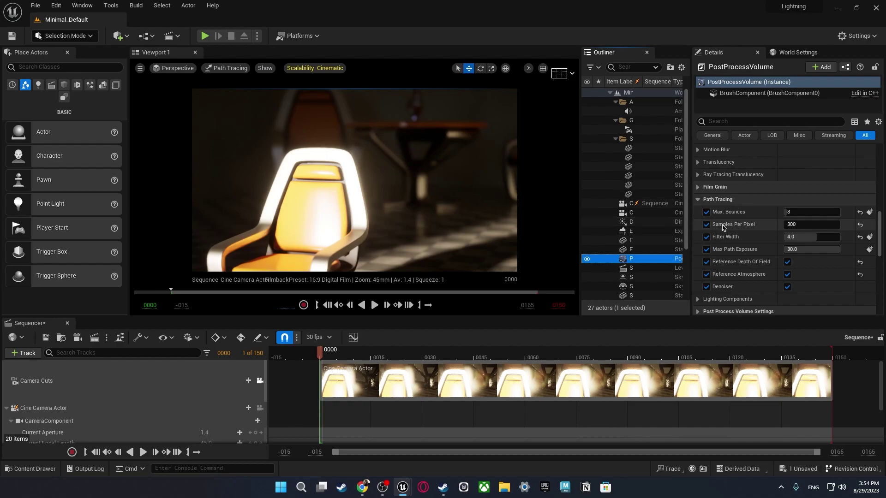
# Step: Reset Max. Bounces to 32 and set Samples Per Pixel to 1024
pyautogui.click(859, 213)
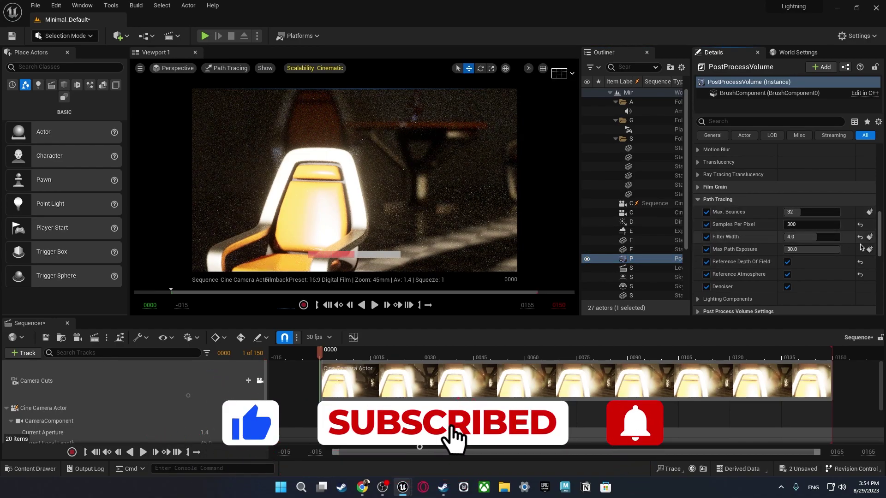
pyautogui.click(859, 225)
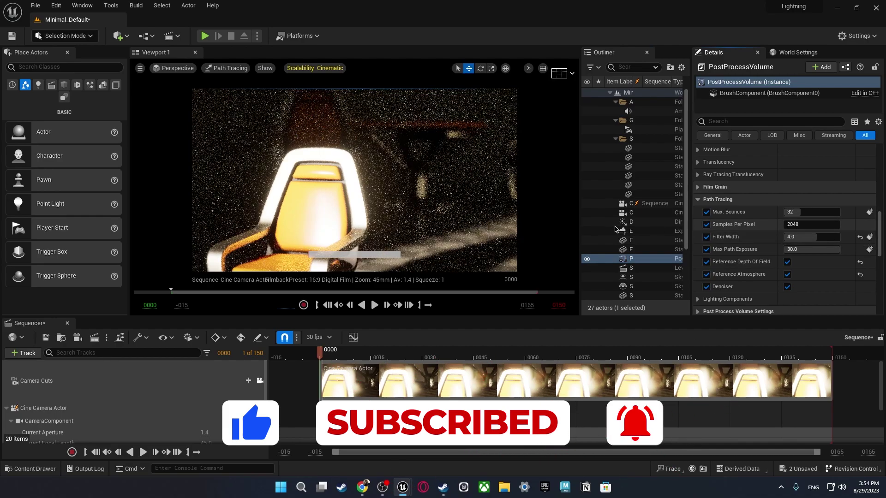
pyautogui.click(822, 225)
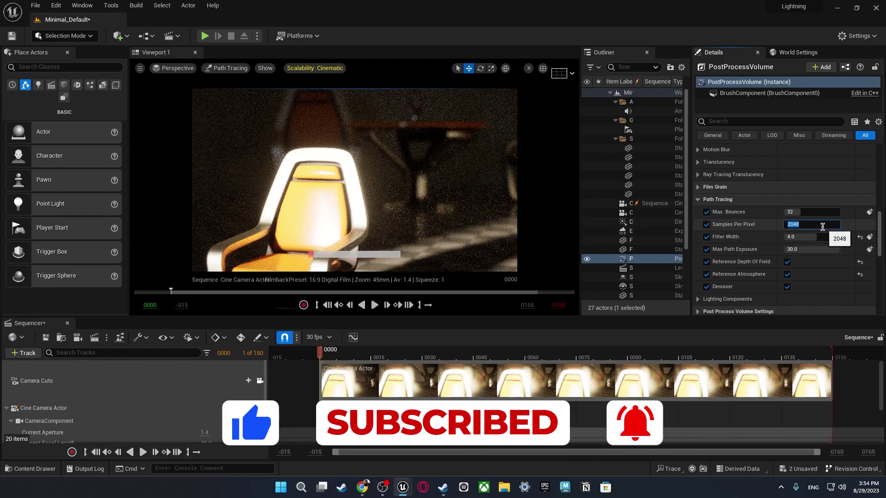
pyautogui.write('102')
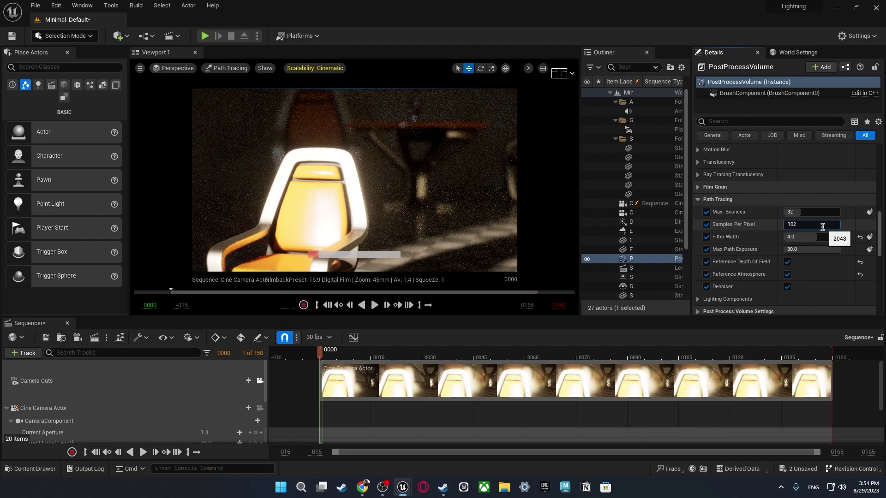
pyautogui.write('4')
pyautogui.press('Return')
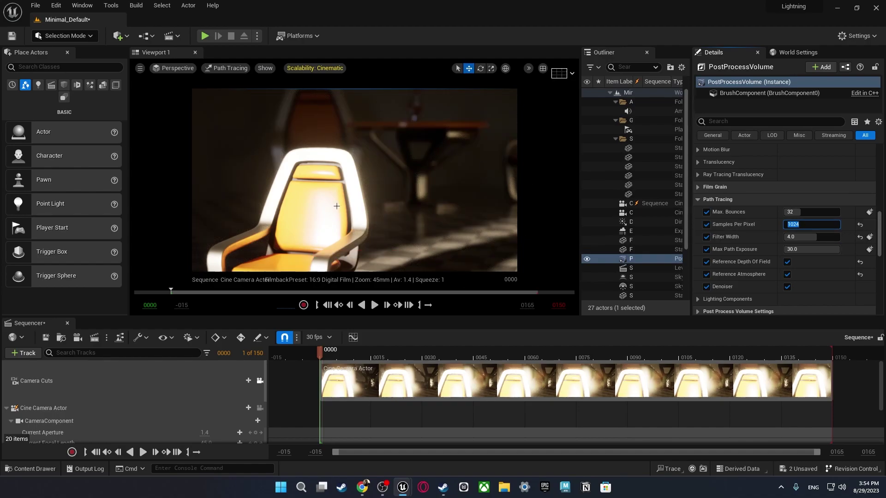
# Step: Toggle the viewport from Lit back to Path Tracing
pyautogui.click(225, 70)
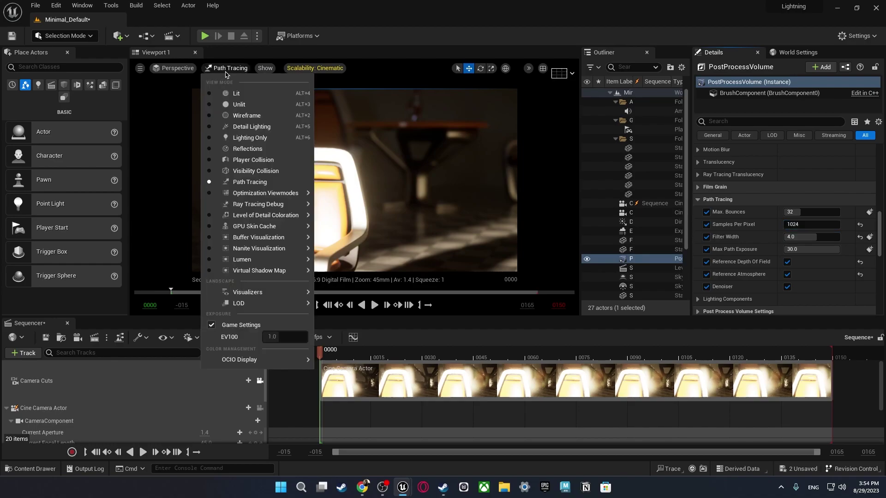
pyautogui.click(235, 91)
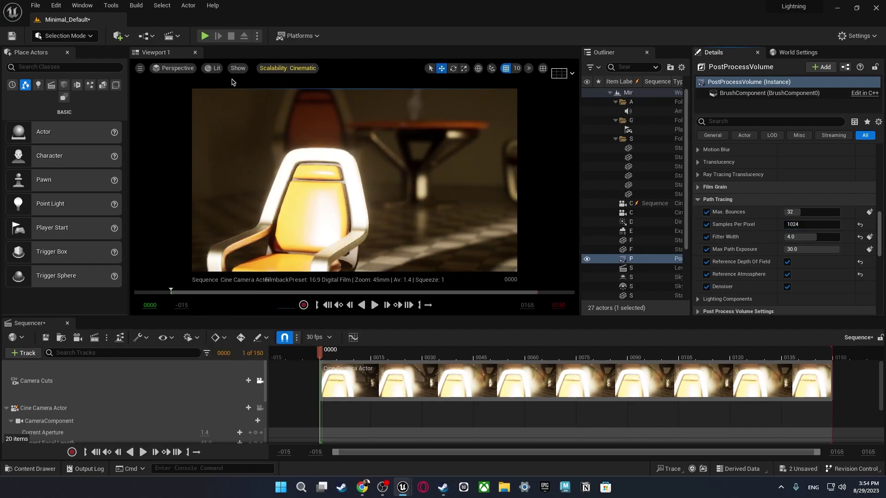
pyautogui.click(212, 69)
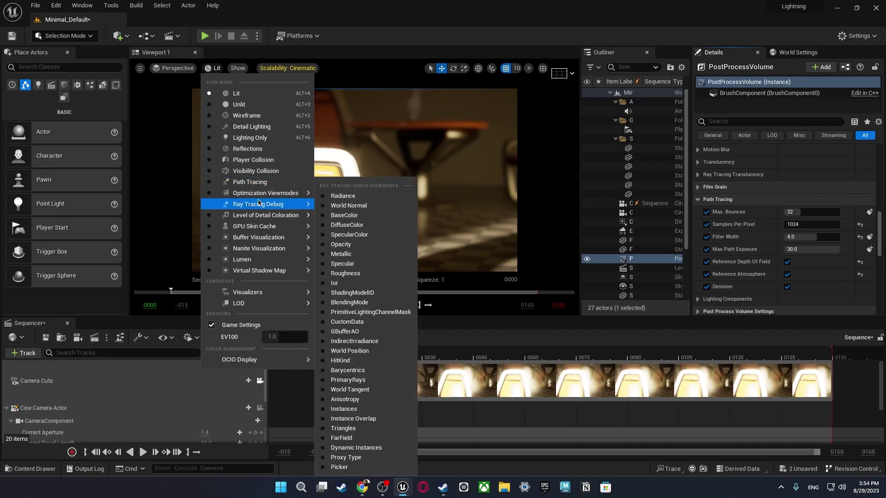
pyautogui.click(251, 177)
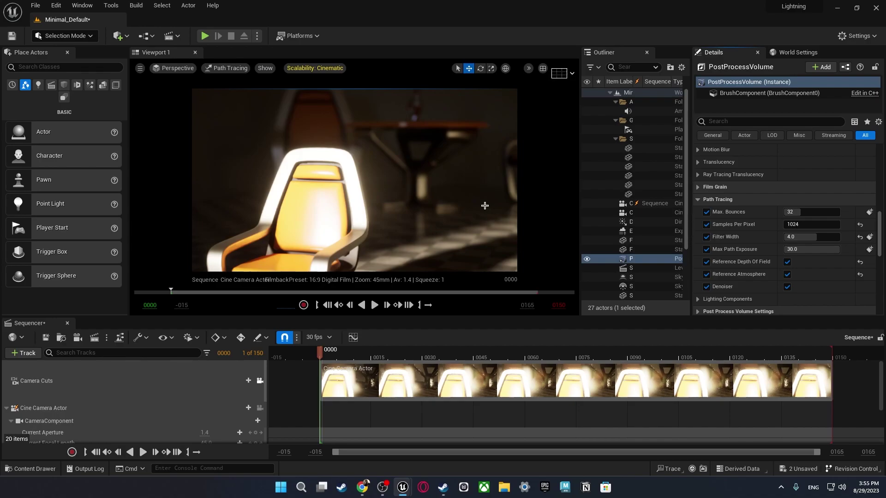
# Step: Set both Global Illumination and Reflections Method to Standalone Ray Traced
pyautogui.scroll(8, 828, 240)
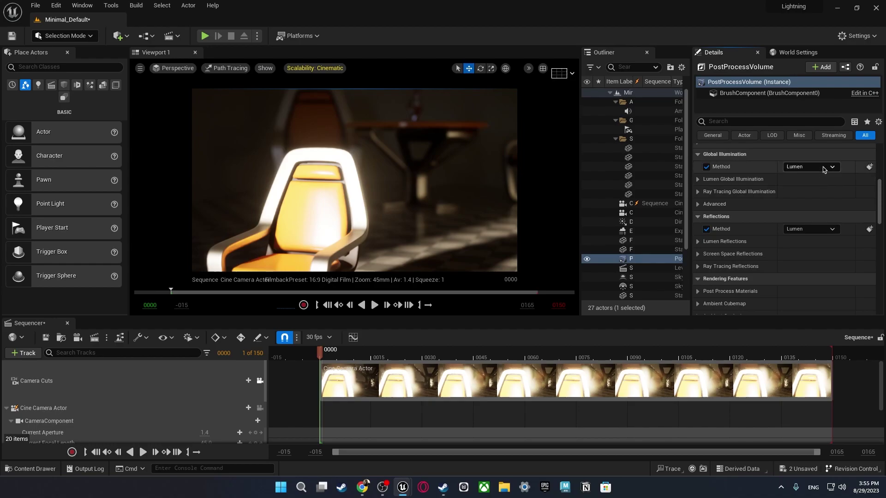
pyautogui.click(823, 170)
pyautogui.click(808, 204)
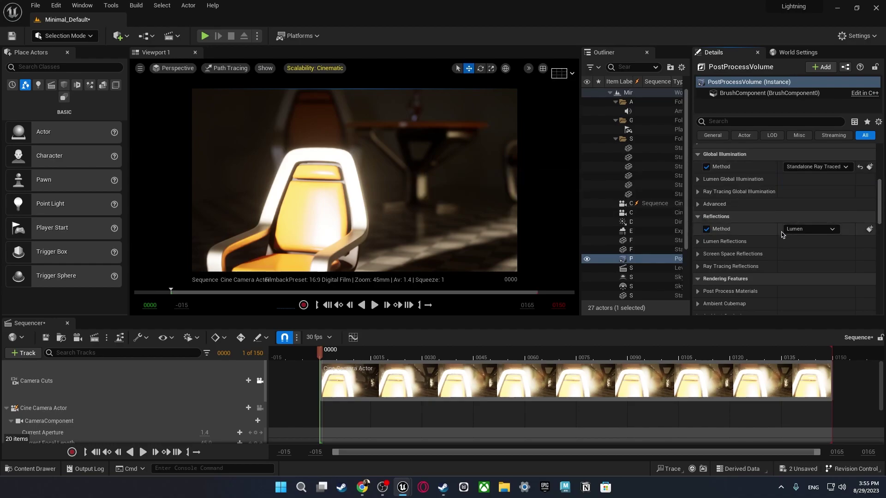
pyautogui.click(814, 231)
pyautogui.click(805, 256)
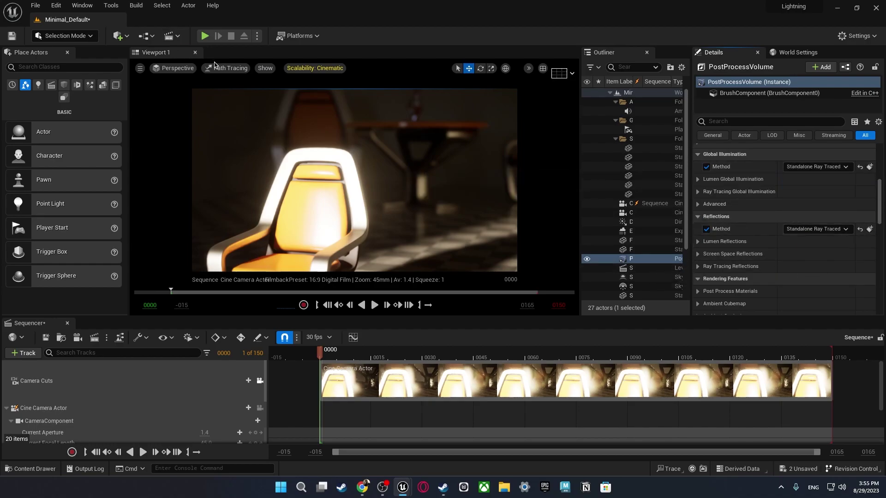
# Step: Re-render via Lit and Path Tracing, then return Global Illumination Method to Lumen
pyautogui.click(215, 67)
pyautogui.click(226, 92)
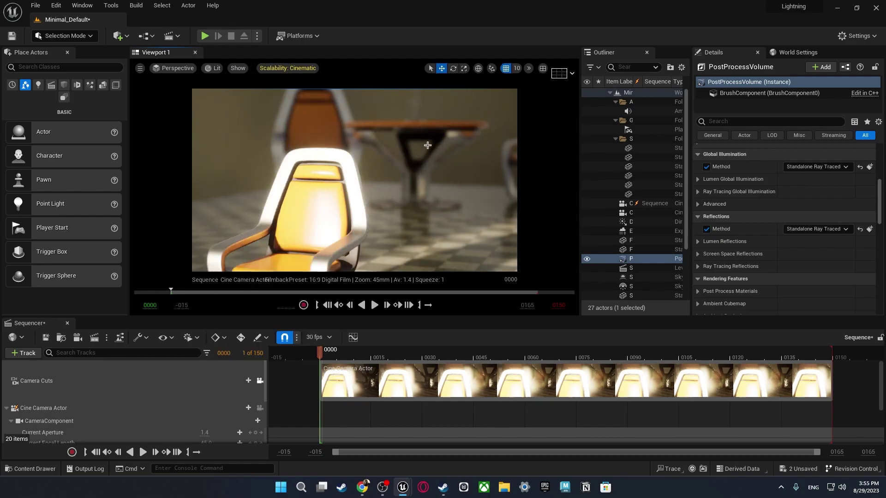
pyautogui.click(214, 69)
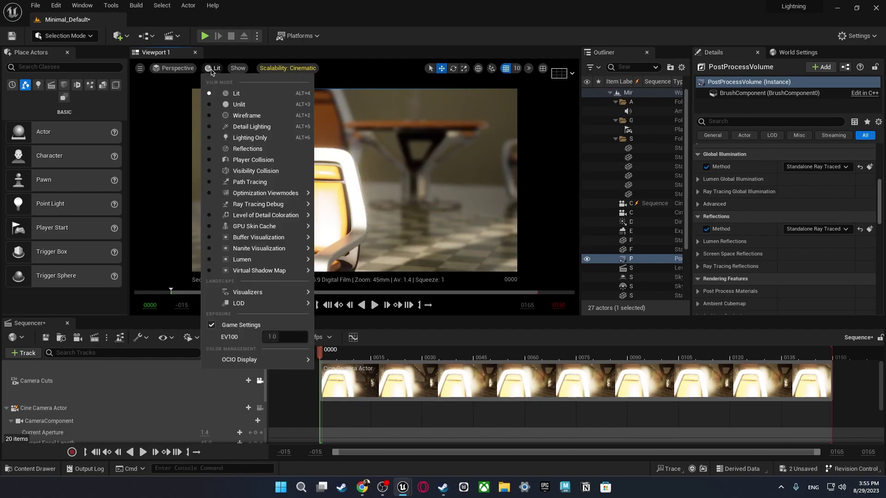
pyautogui.click(254, 183)
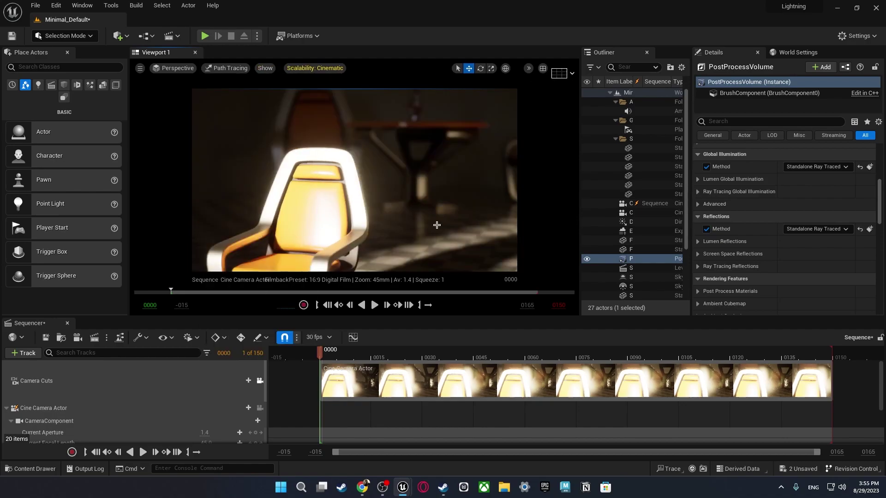
pyautogui.click(816, 169)
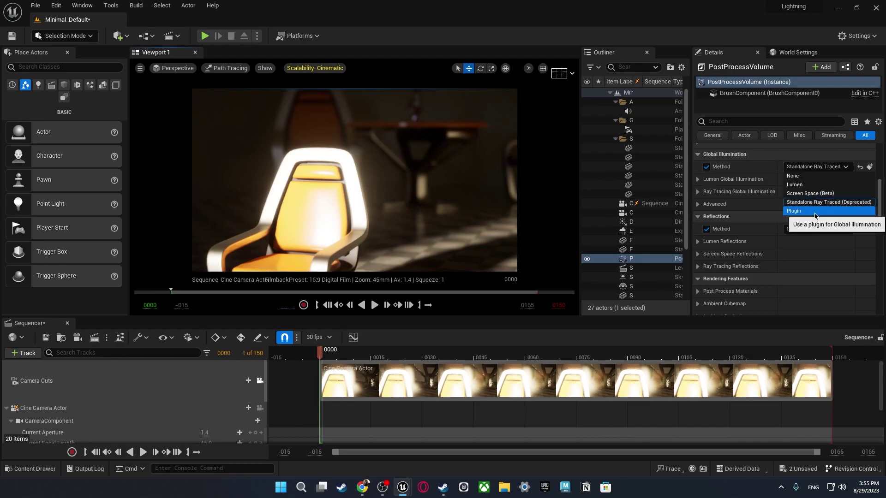
pyautogui.click(794, 184)
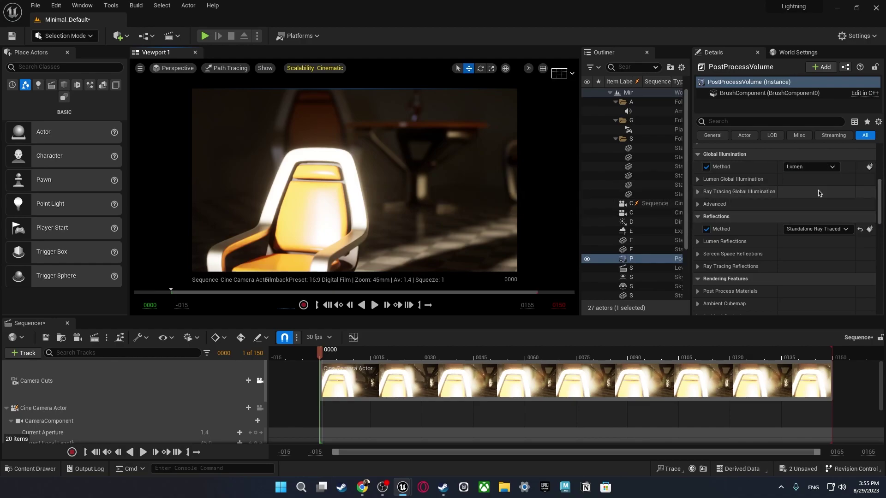
pyautogui.click(815, 229)
# Step: Choose Lumen as the Reflections Method
pyautogui.click(803, 248)
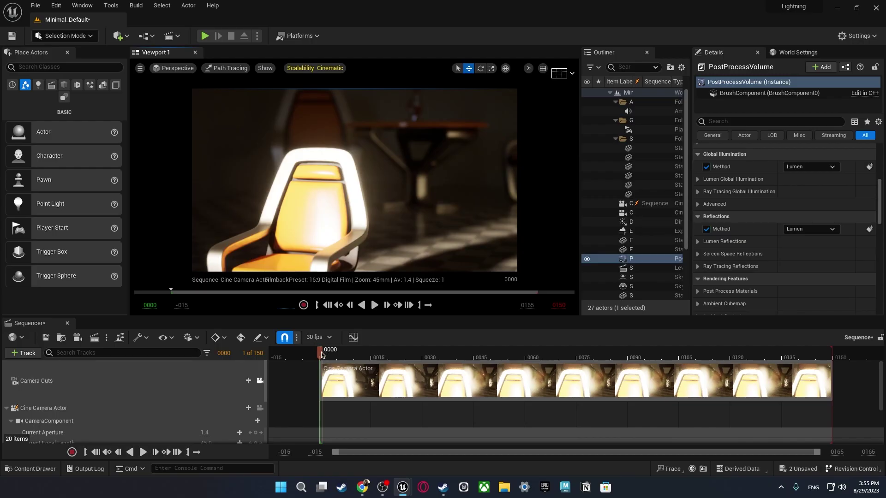
pyautogui.moveTo(322, 354)
pyautogui.mouseDown()
pyautogui.moveTo(829, 354)
pyautogui.moveTo(322, 353)
pyautogui.mouseUp()
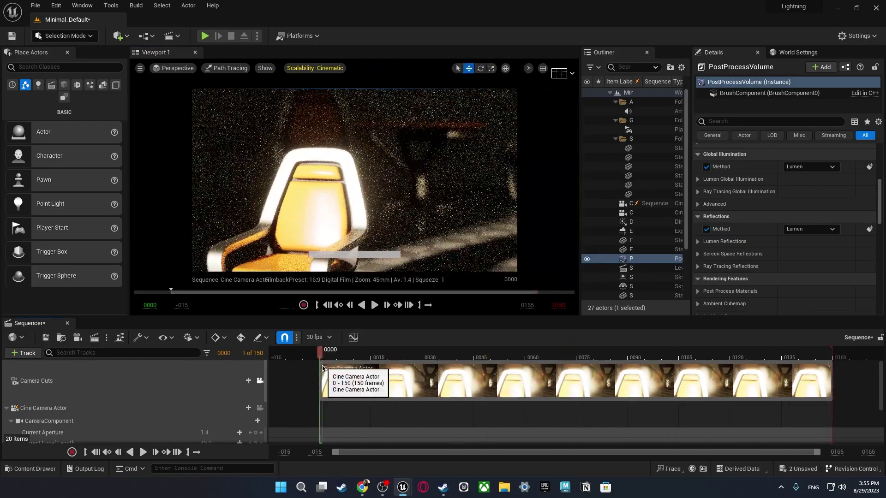